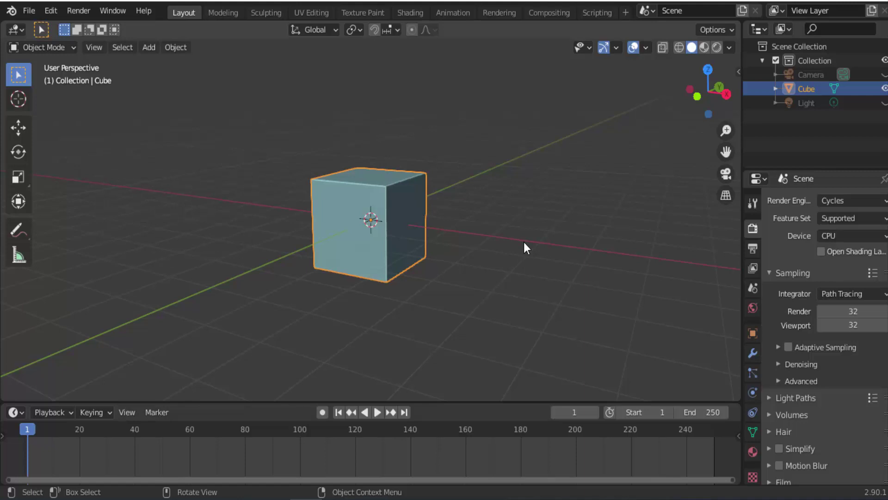
Step: Raise the cube 1 m along the Z axis so its base rests on the grid
key(g)
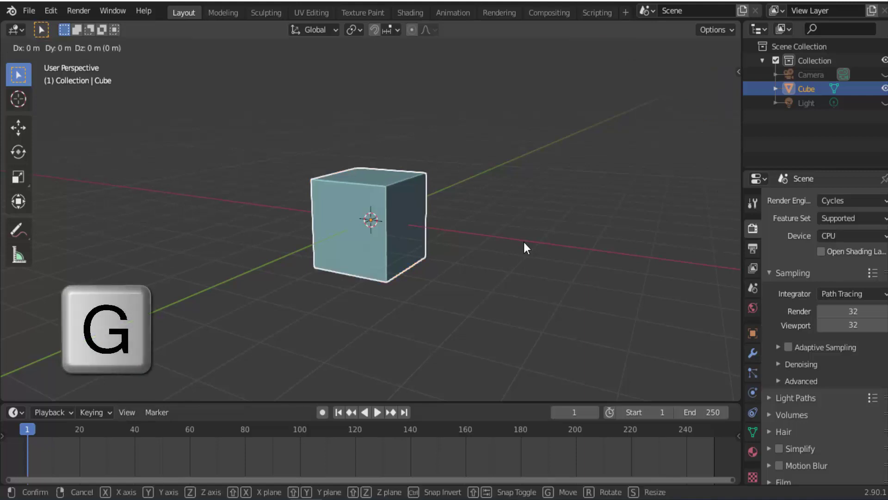
key(z)
key(1)
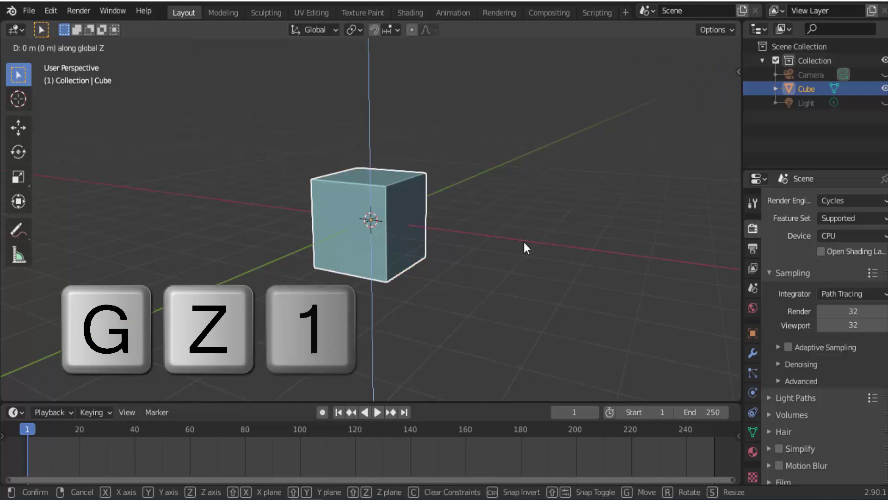
key(Return)
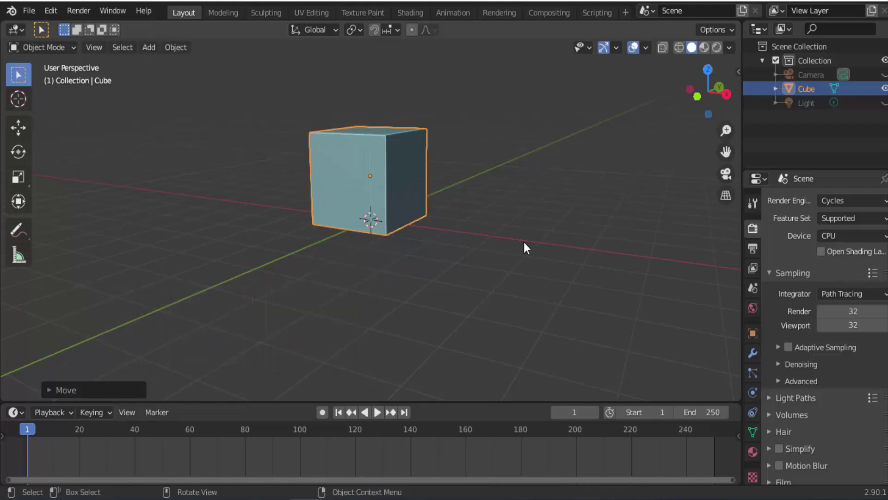
middle_drag(528, 221, 489, 249)
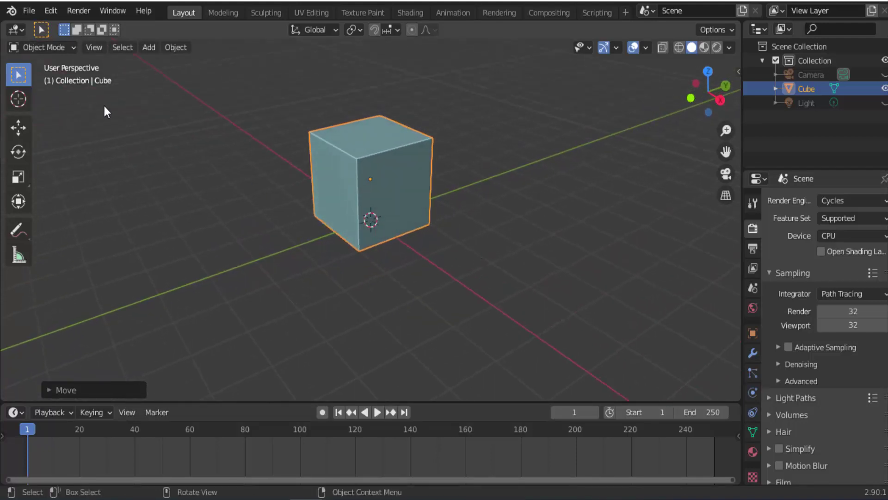
click(51, 12)
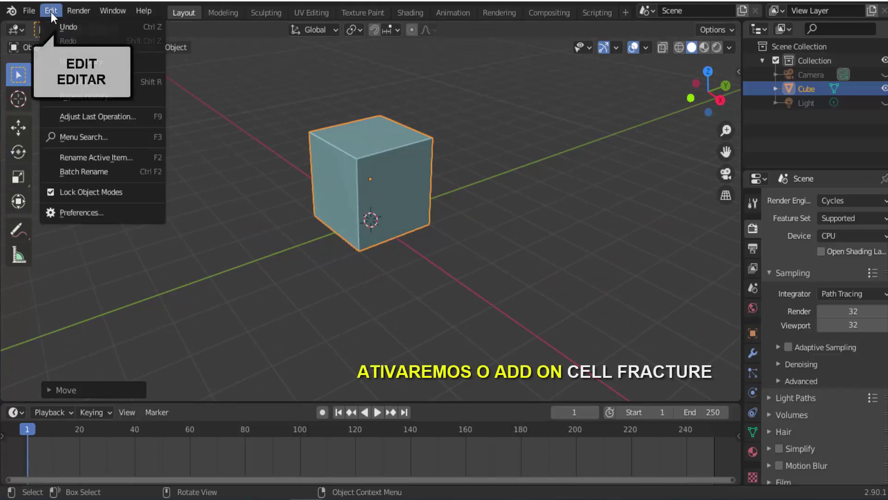
click(73, 211)
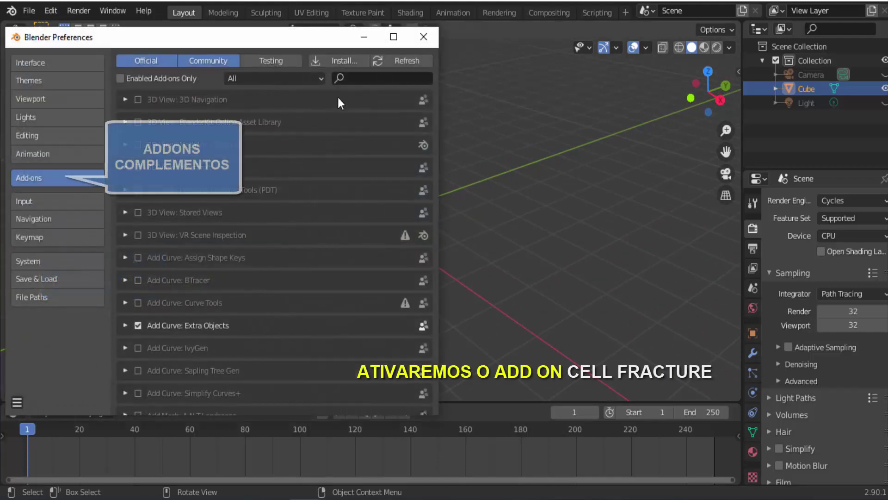
click(352, 80)
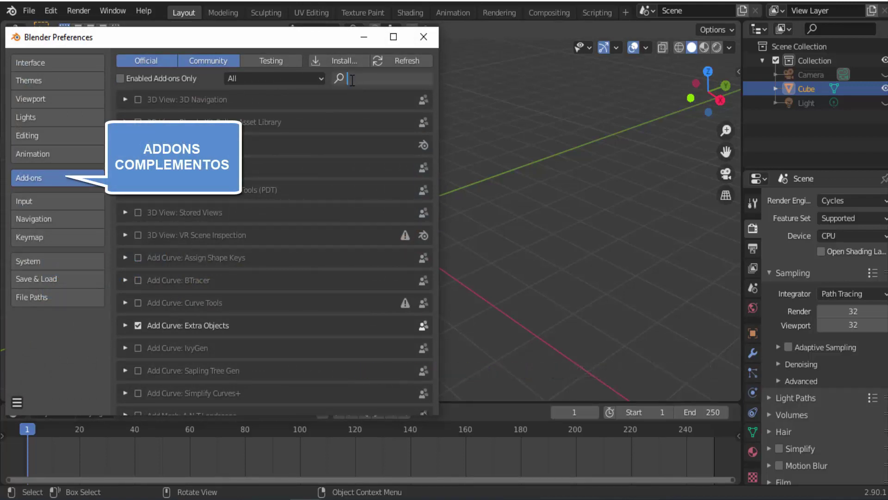
text(fr)
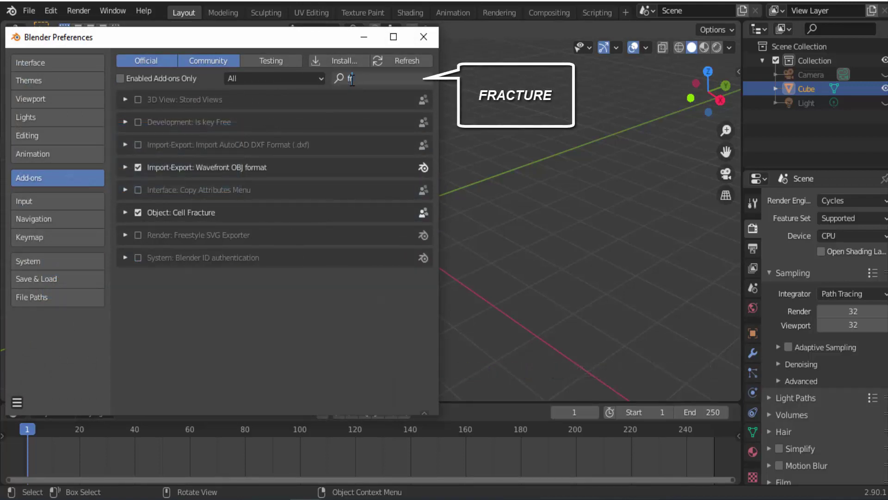
text(act)
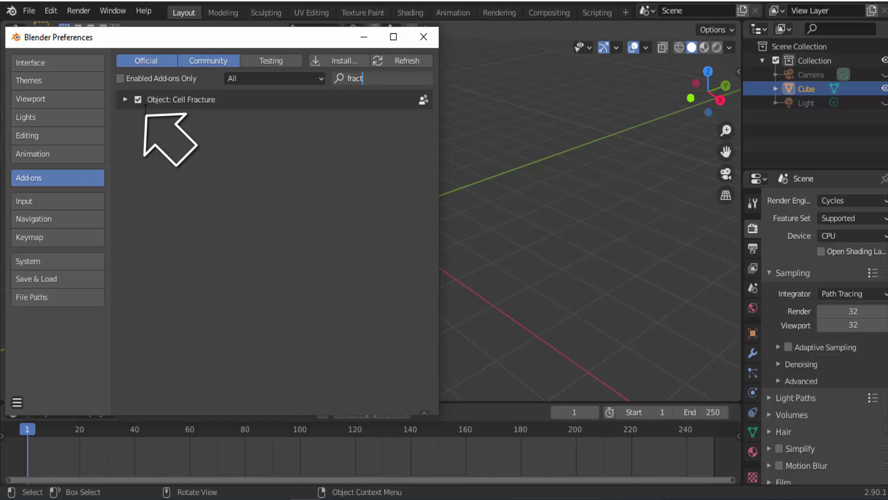
click(124, 100)
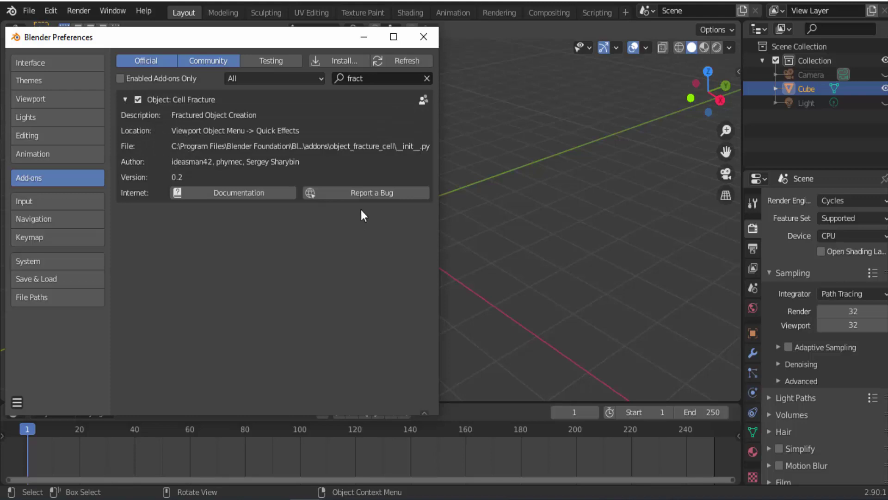
click(125, 99)
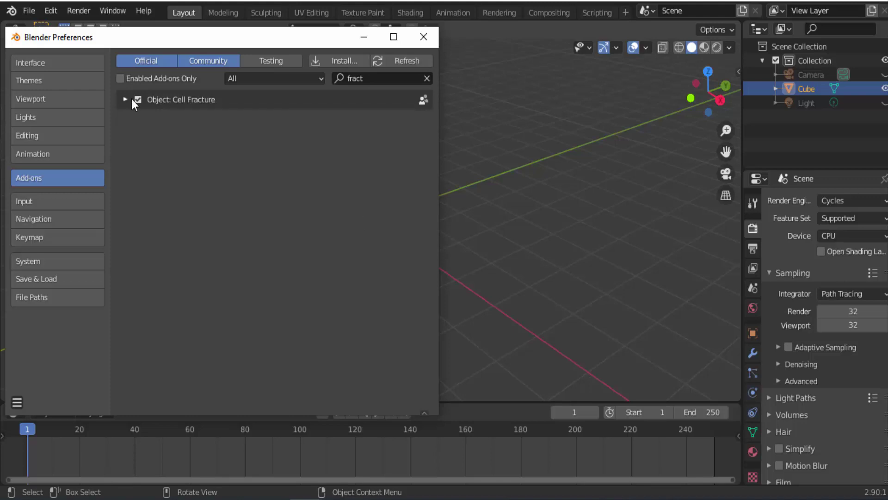
click(422, 37)
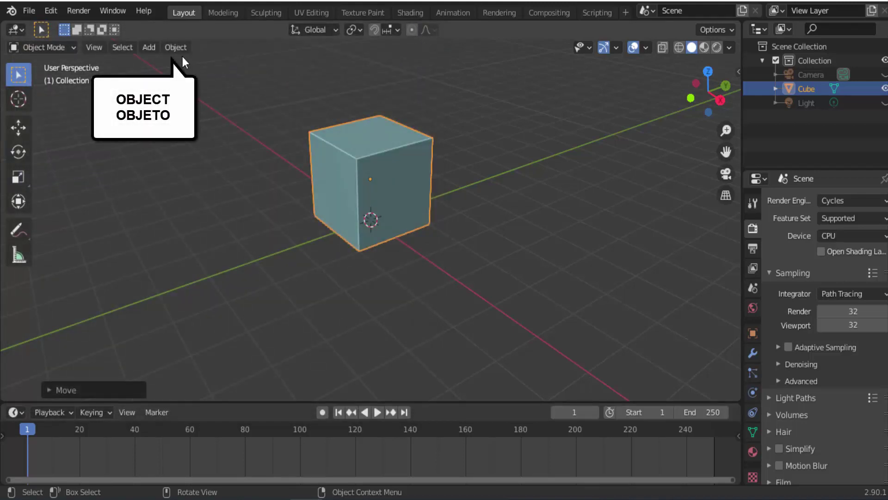
Step: Sketch a spiral on the cube's face with the Annotate tool set to Surface placement
click(178, 48)
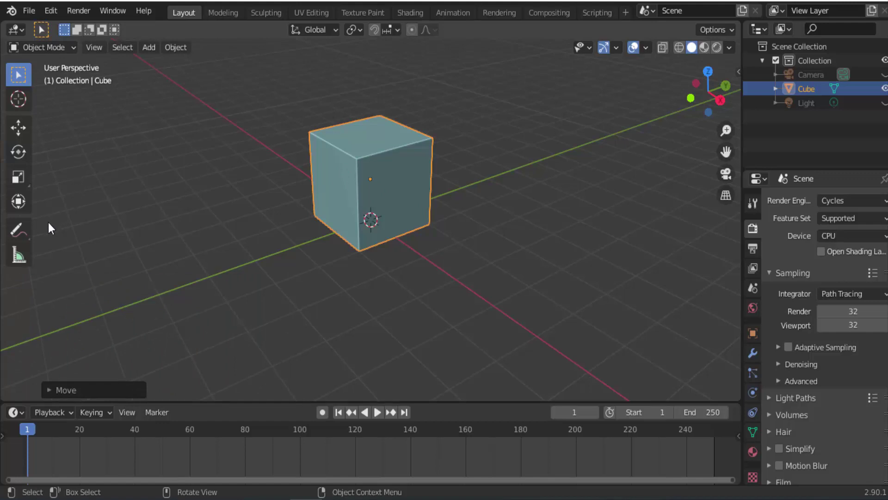
click(18, 231)
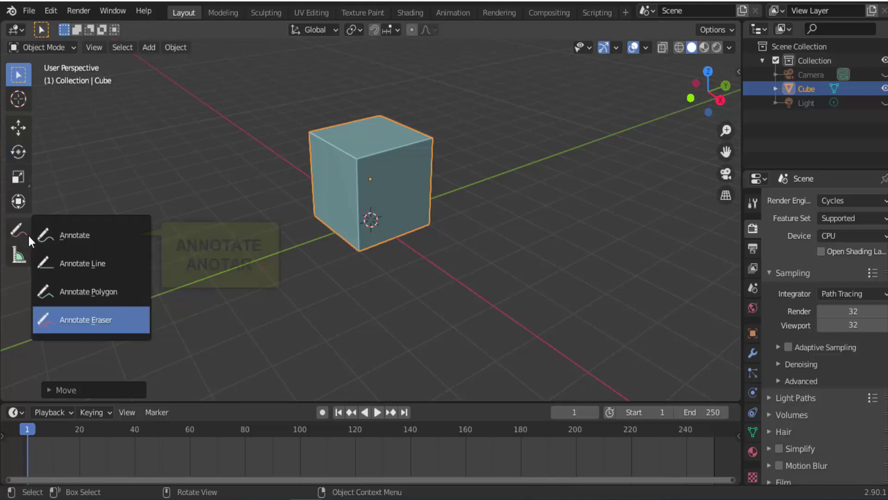
click(91, 236)
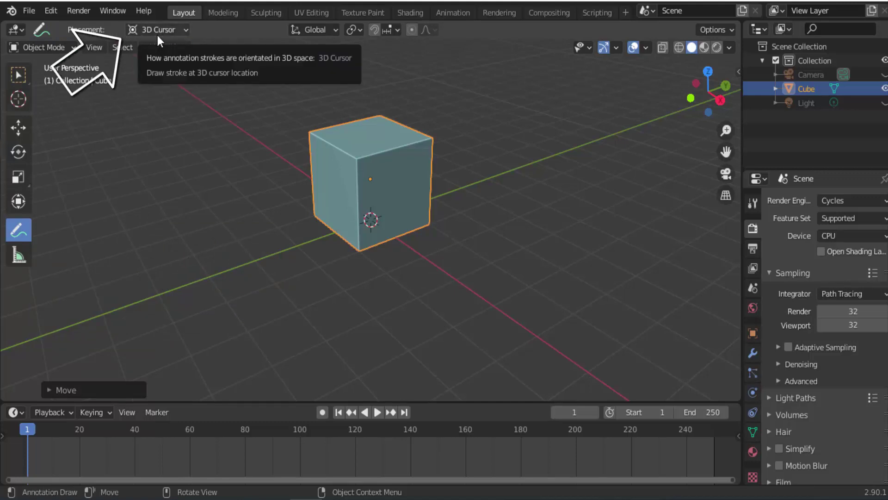
click(186, 29)
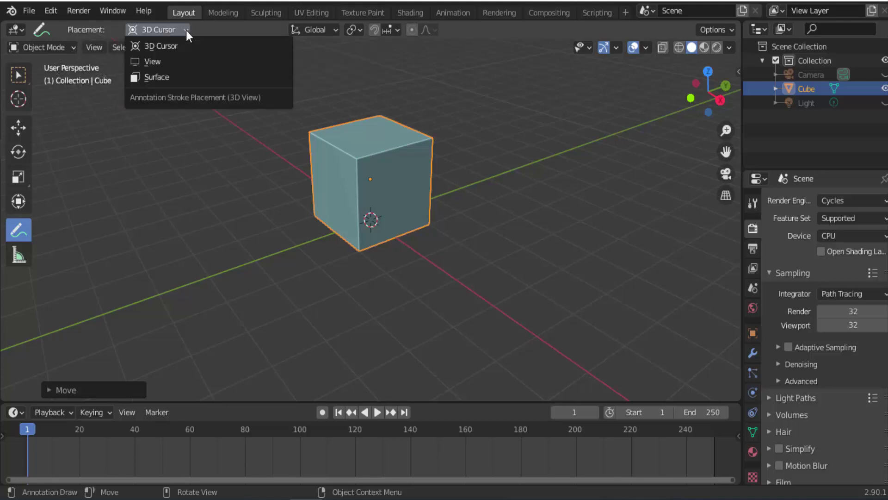
click(178, 76)
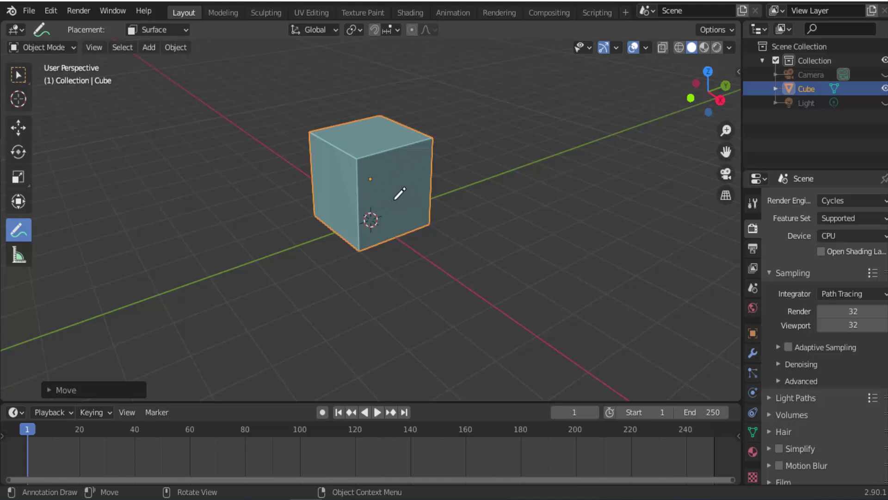
mouse_move(394, 199)
mouse_down()
mouse_move(385, 189)
mouse_move(386, 202)
mouse_move(410, 190)
mouse_move(392, 174)
mouse_move(371, 200)
mouse_move(398, 215)
mouse_move(402, 200)
mouse_up()
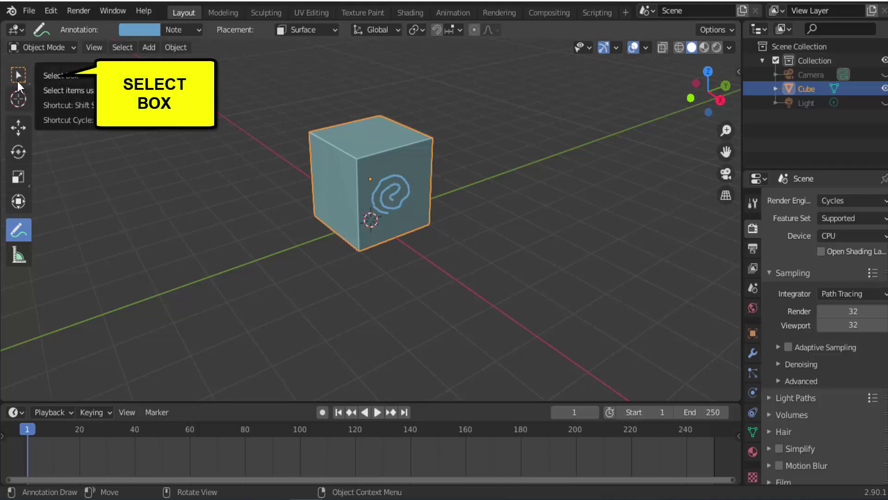
Step: Bring up the Cell Fracture settings for the cube from Quick Effects
click(18, 81)
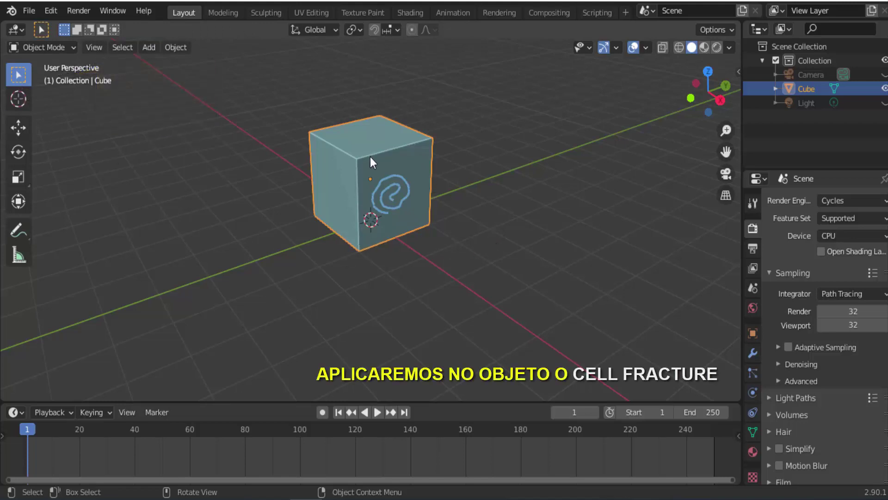
click(176, 48)
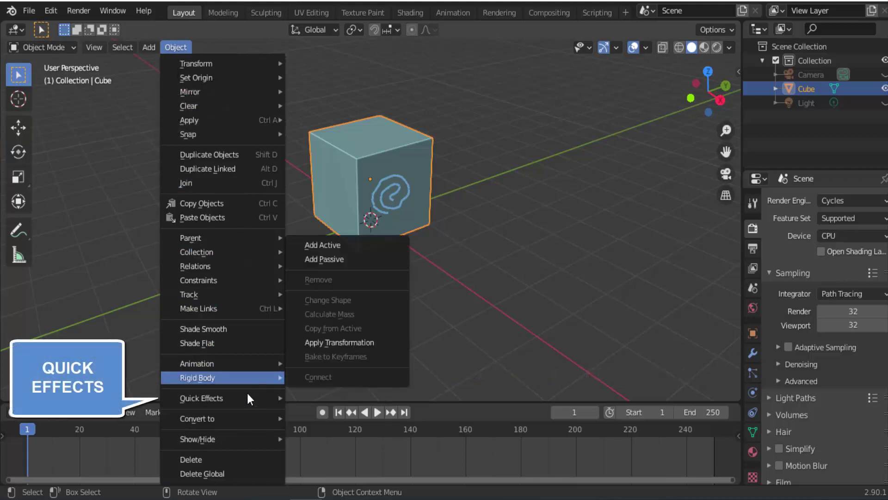
mouse_move(201, 398)
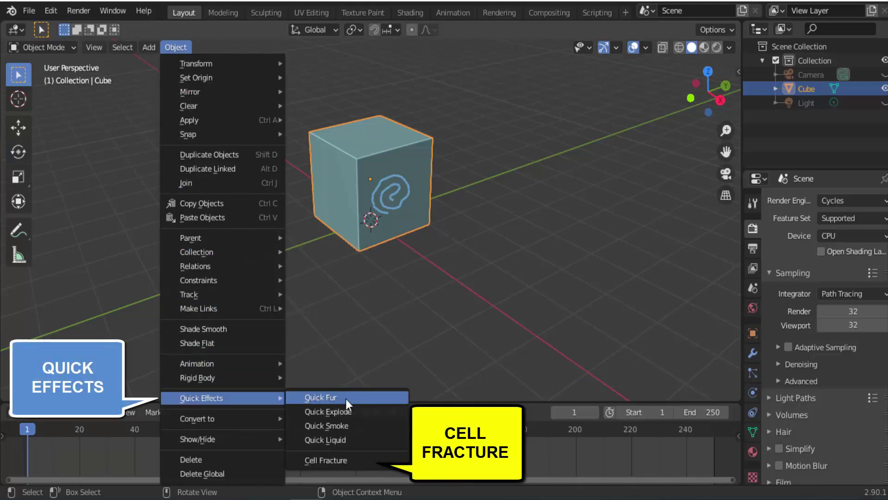
click(333, 459)
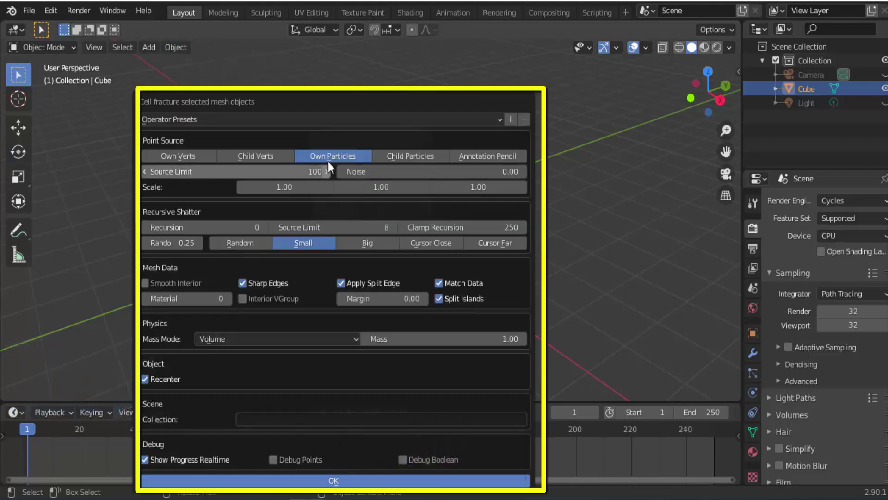
mouse_move(298, 102)
mouse_down()
mouse_move(519, 48)
mouse_move(156, 22)
mouse_move(511, 60)
mouse_move(403, 79)
mouse_move(465, 77)
mouse_move(215, 38)
mouse_move(184, 45)
mouse_move(453, 41)
mouse_move(535, 71)
mouse_move(478, 55)
mouse_move(175, 32)
mouse_move(631, 40)
mouse_up()
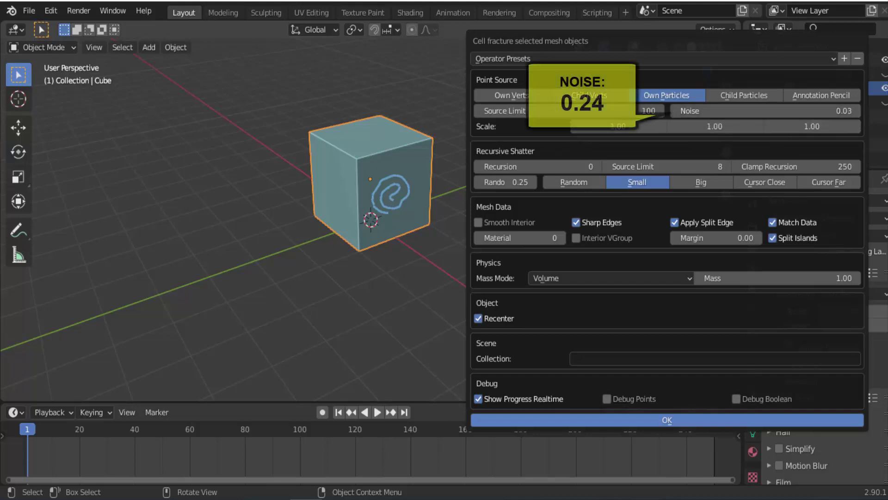
Step: Set Cell Fracture Noise to 0.24 and run the fracture
click(858, 112)
drag(858, 112, 879, 112)
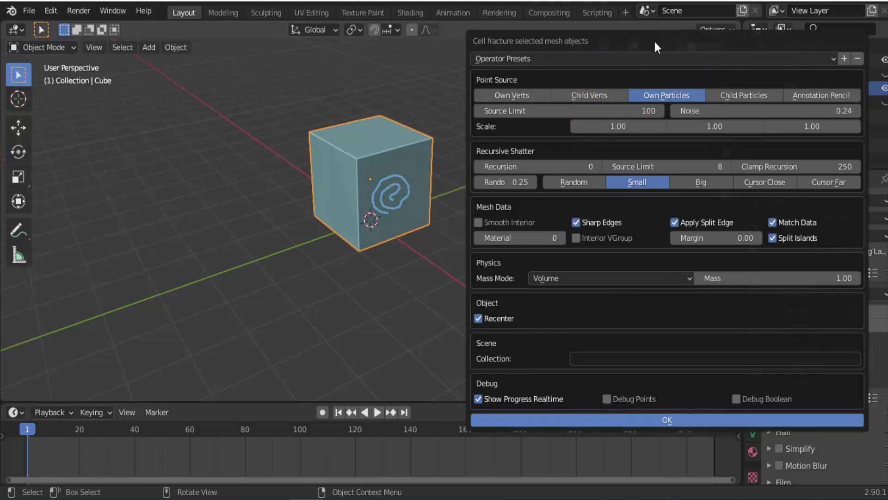
drag(654, 42, 298, 27)
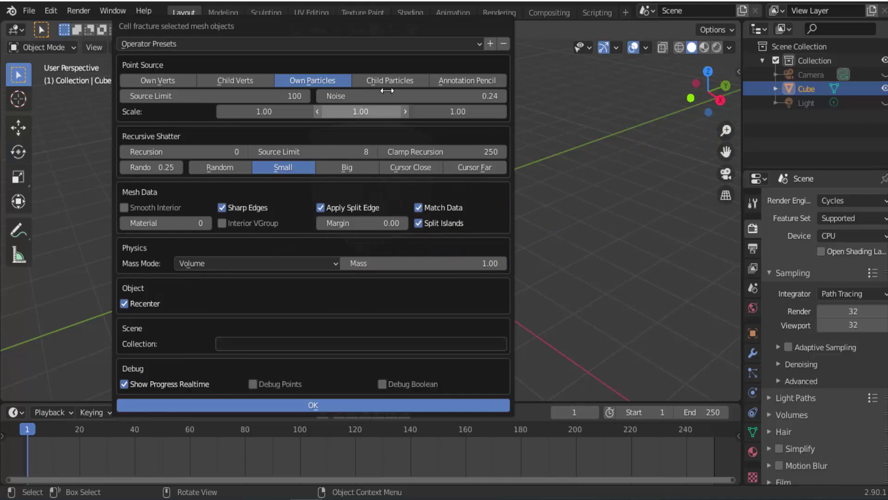
click(376, 44)
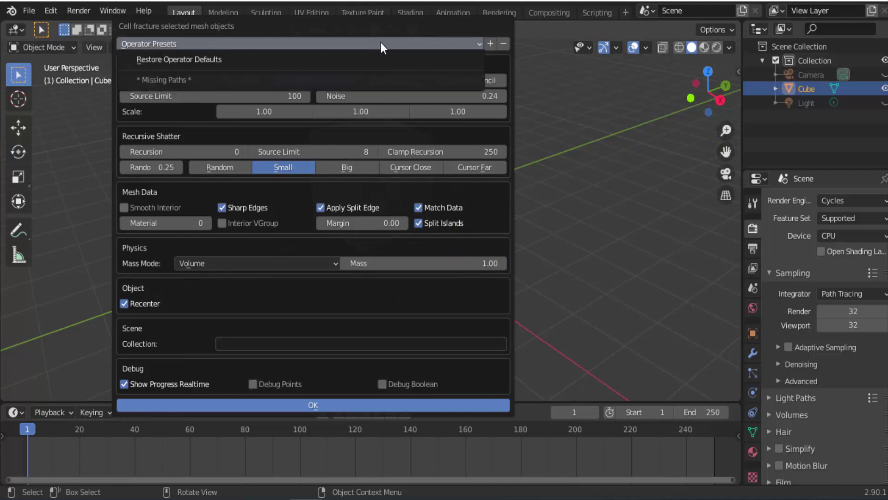
click(406, 44)
drag(407, 27, 492, 28)
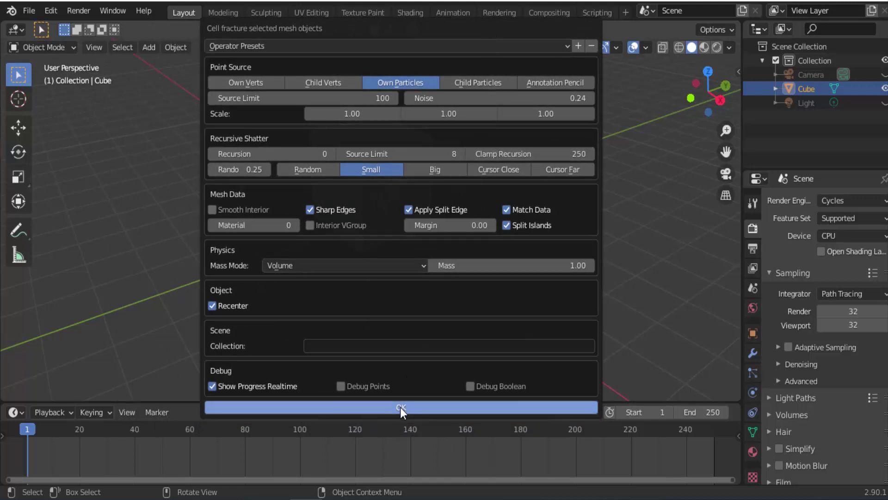
click(401, 407)
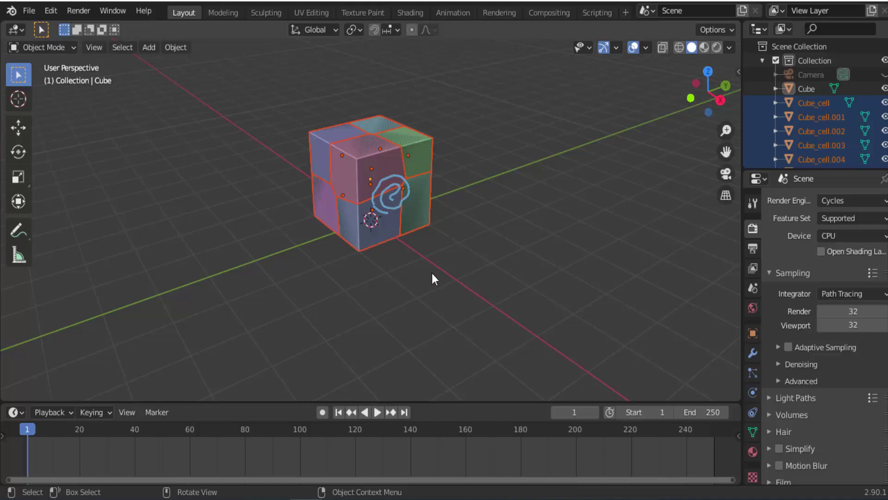
Step: Undo the Cell Fracture with Ctrl+Z, restoring the single whole cube
scroll(431, 273, up, 2)
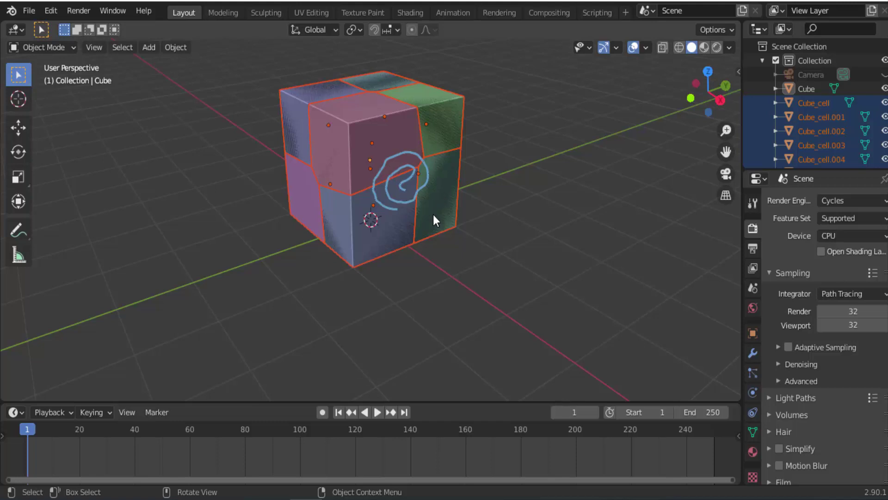
key(ctrl+z)
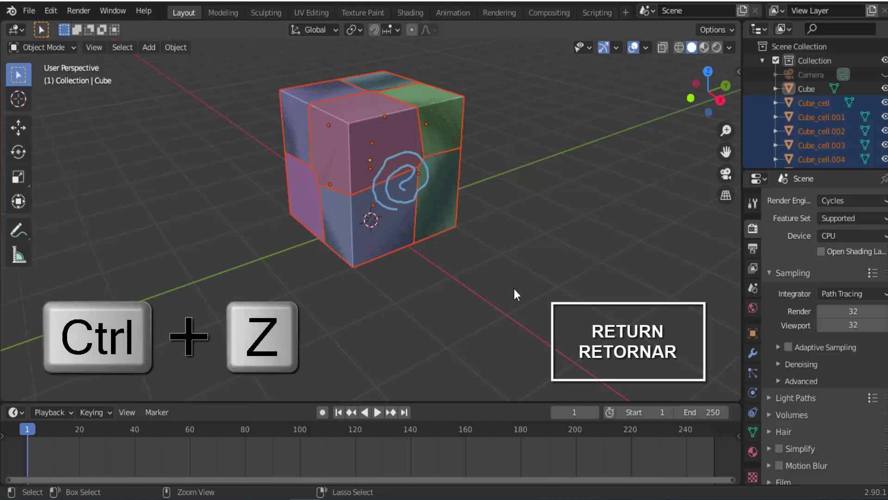
key(ctrl+z)
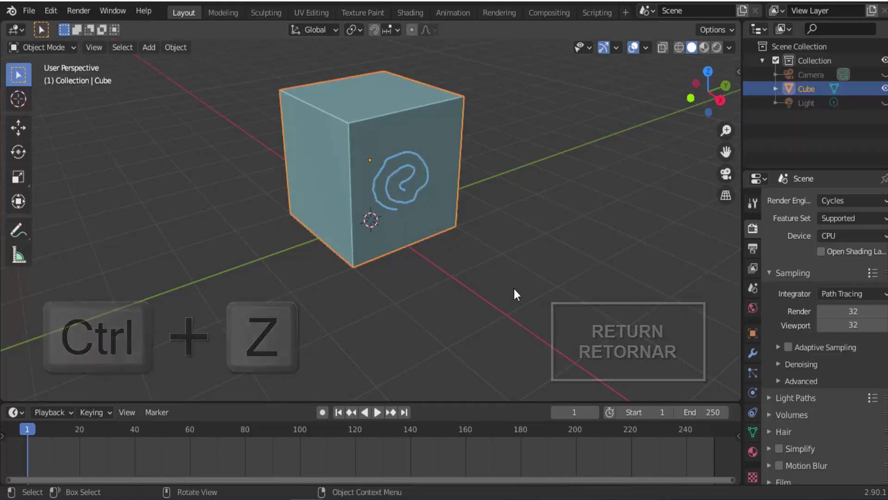
scroll(427, 145, down, 1)
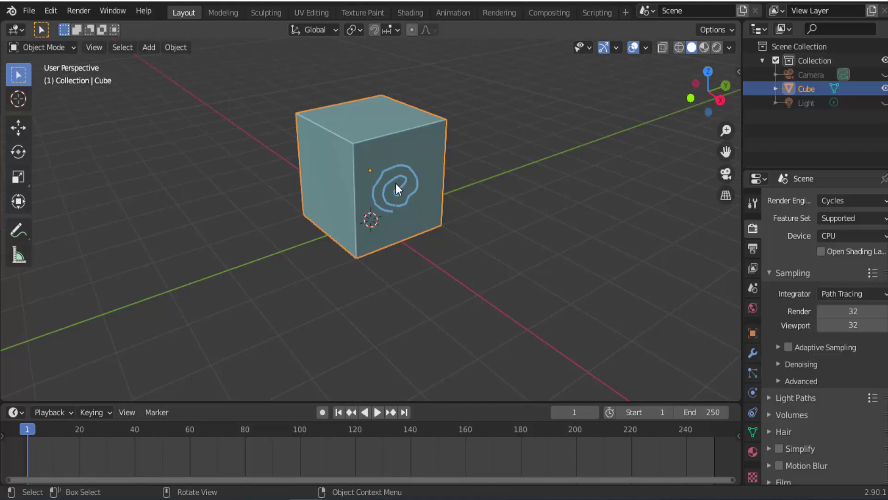
Step: Run Cell Fracture again with Point Source set to Annotation Pencil
click(176, 47)
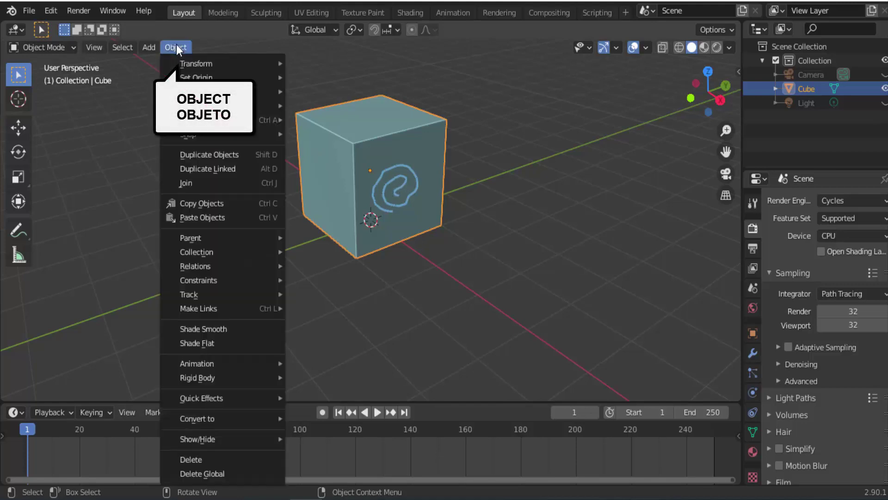
mouse_move(202, 397)
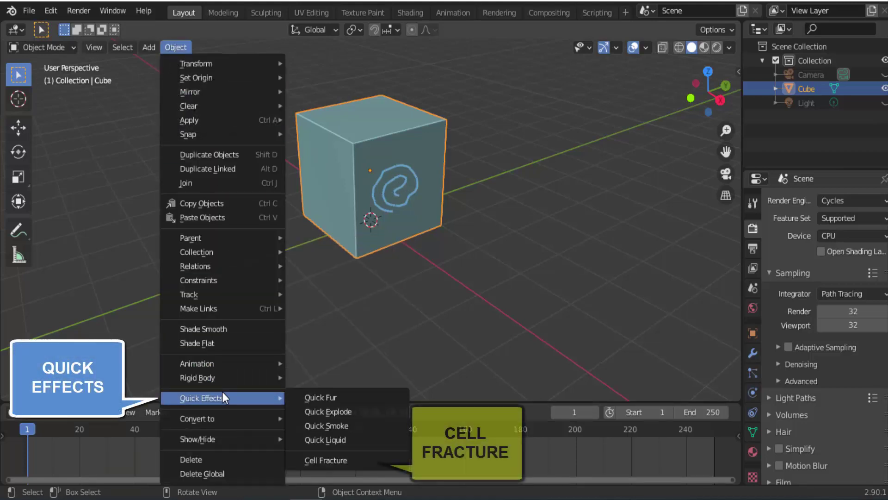
click(332, 460)
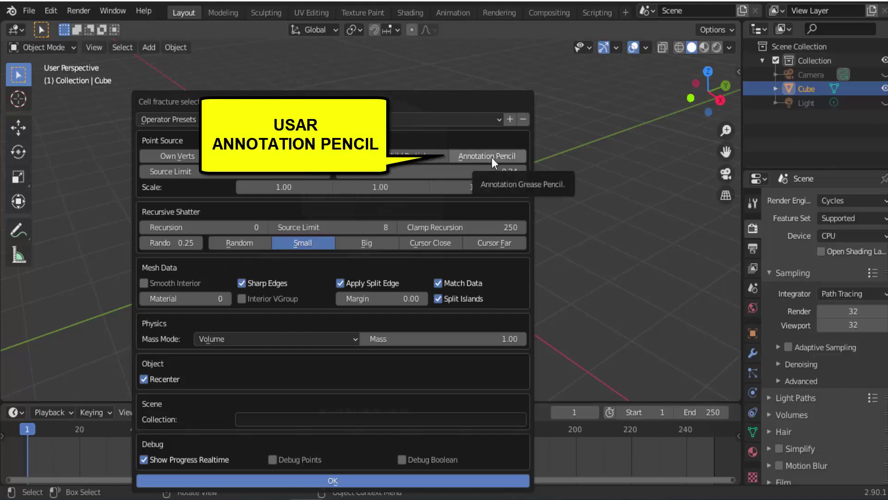
click(493, 157)
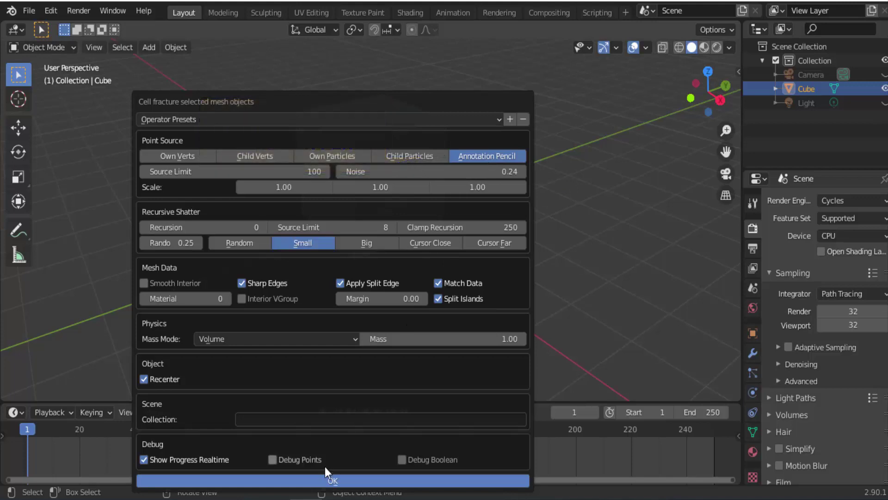
click(329, 480)
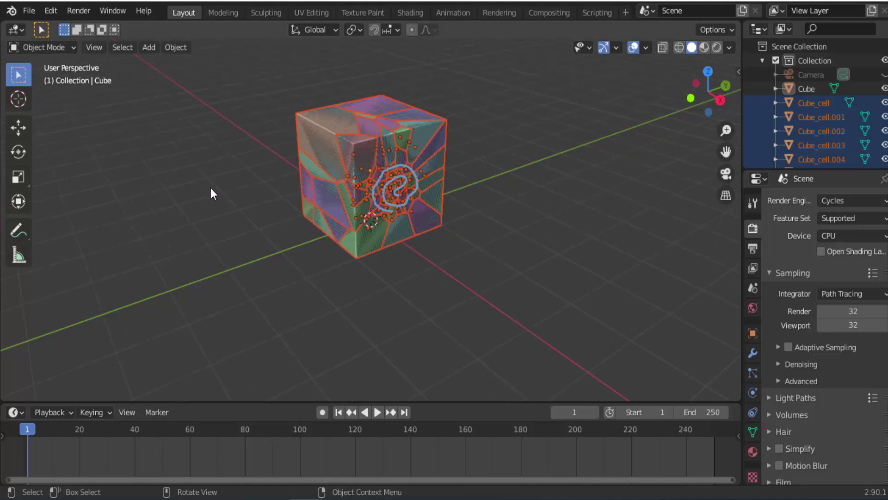
Step: Rub out the spiral with the Annotate Eraser and return to Select Box
click(23, 229)
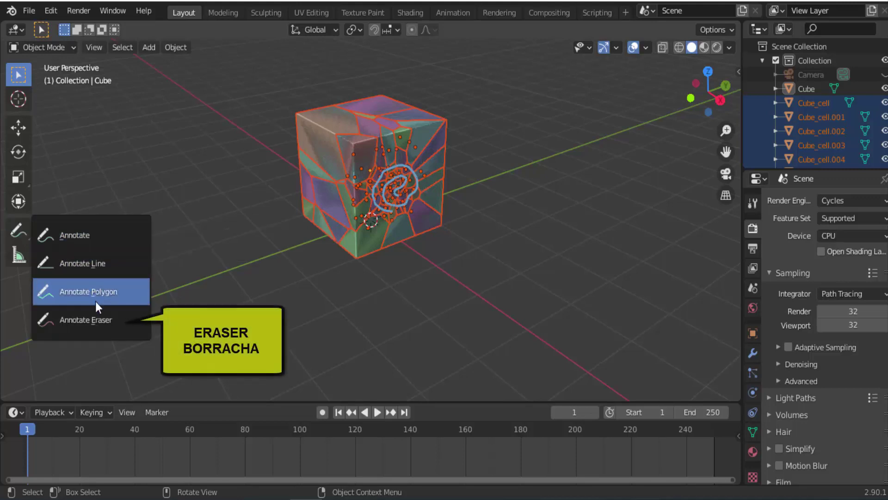
click(97, 318)
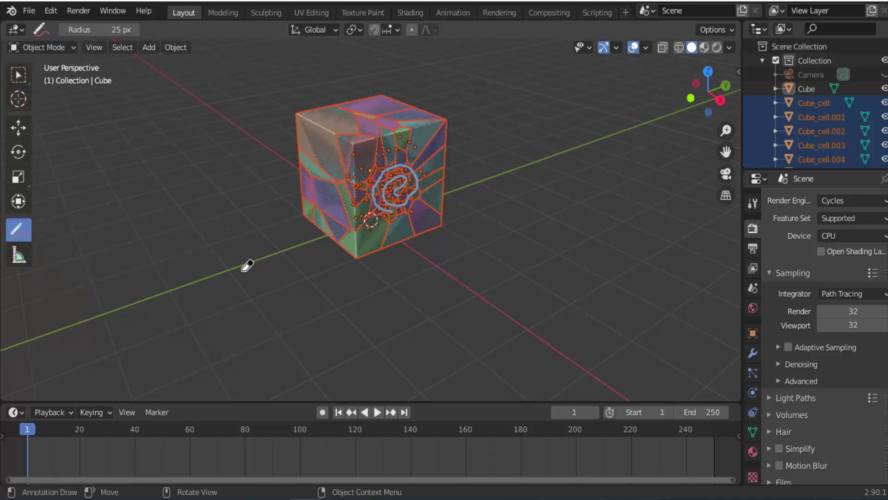
mouse_move(407, 210)
mouse_down()
mouse_move(410, 162)
mouse_move(418, 185)
mouse_up()
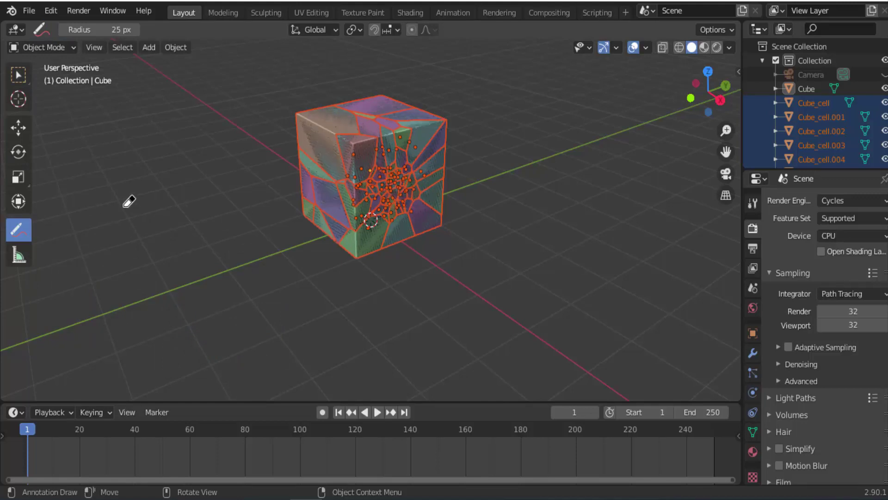
click(20, 74)
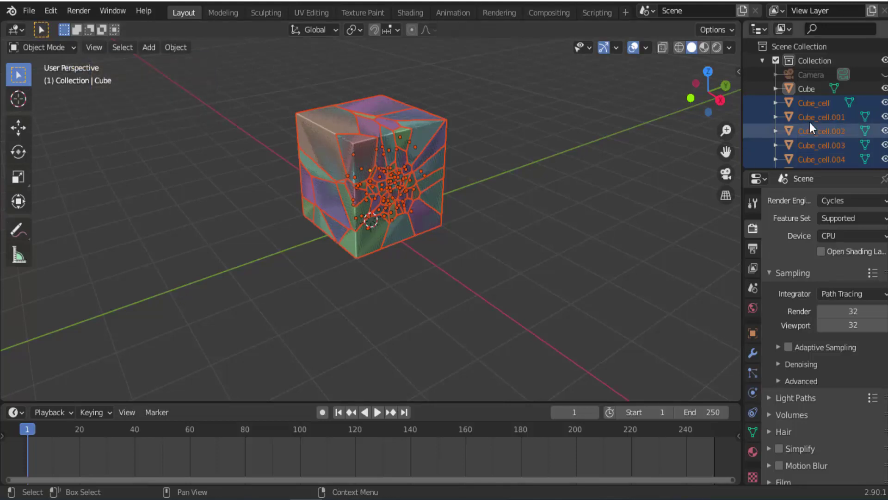
Step: Zoom out and back in to inspect the fractured cube
scroll(819, 151, down, 5)
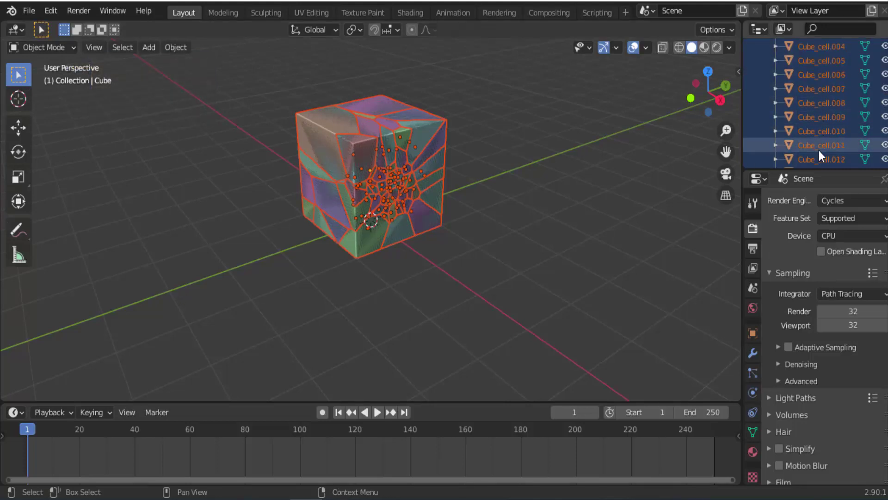
scroll(819, 151, down, 7)
scroll(819, 151, down, 7)
scroll(819, 151, down, 7)
scroll(819, 151, down, 7)
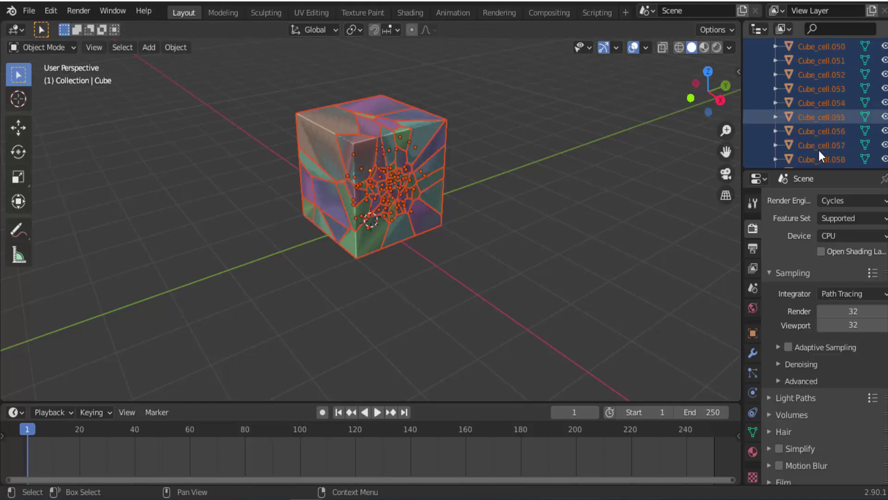
scroll(819, 151, down, 5)
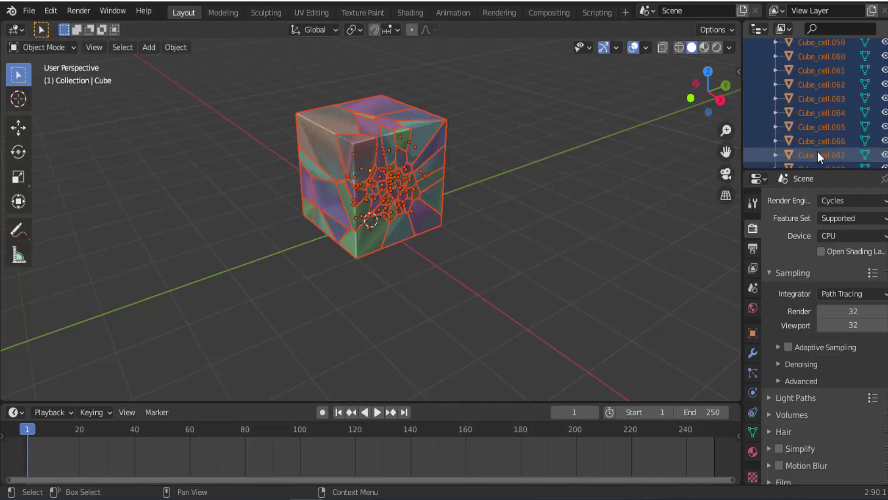
scroll(817, 152, up, 12)
scroll(818, 151, up, 12)
scroll(819, 150, up, 4)
scroll(819, 151, up, 6)
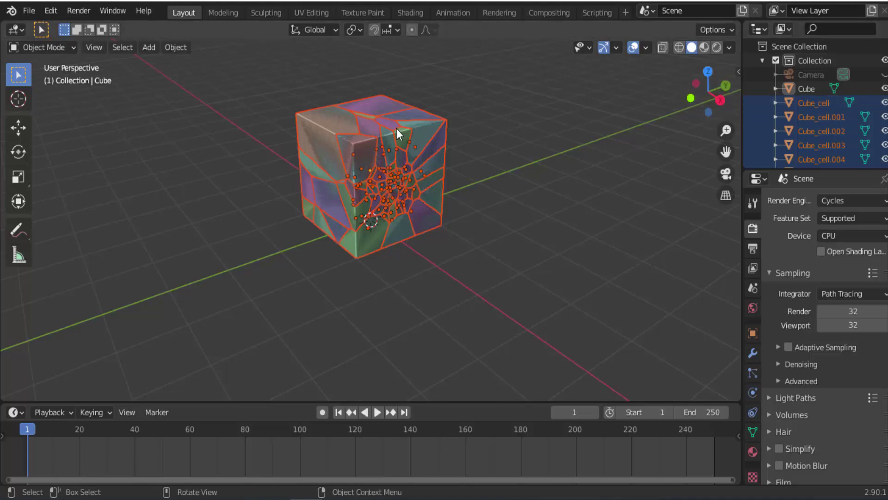
Step: Hide the original Cube in the Outliner and launch a test render
click(885, 88)
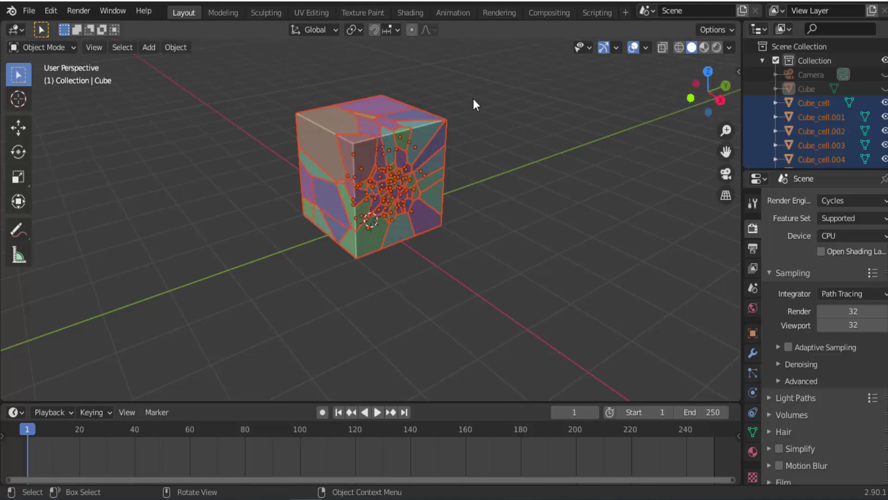
key(ctrl+z)
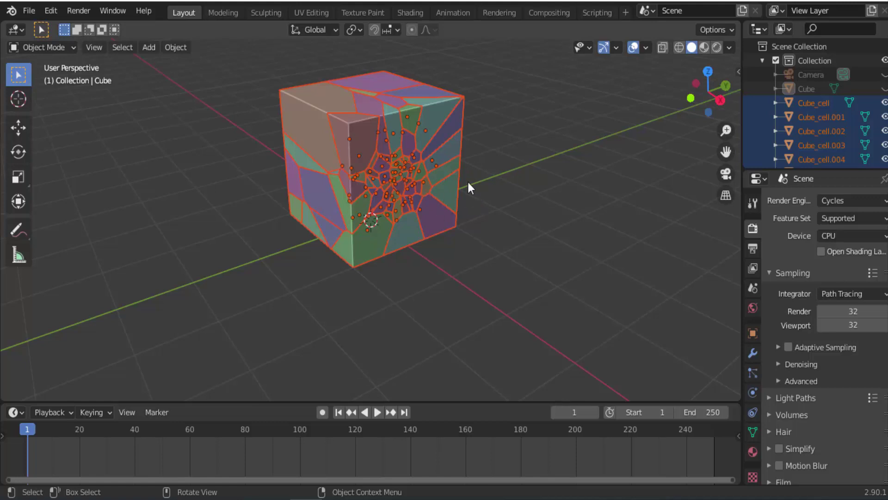
click(77, 13)
click(93, 26)
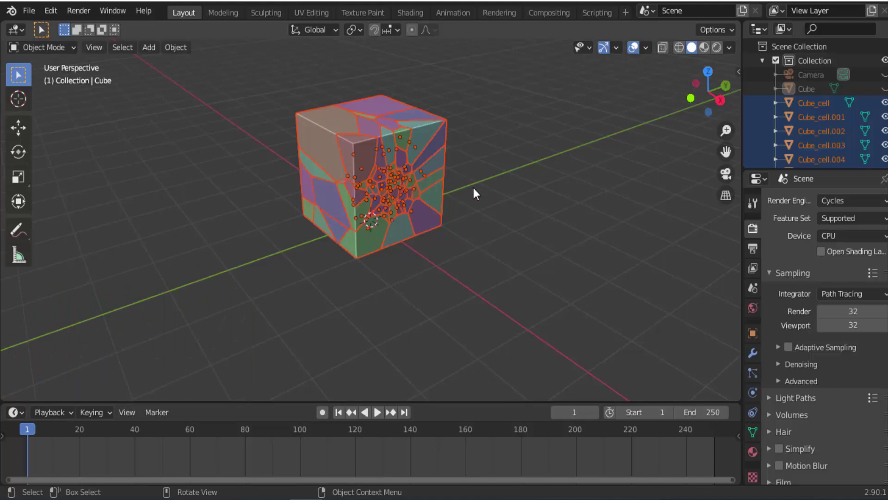
Step: Deselect the fractured cells and add a UV Sphere mesh
click(560, 207)
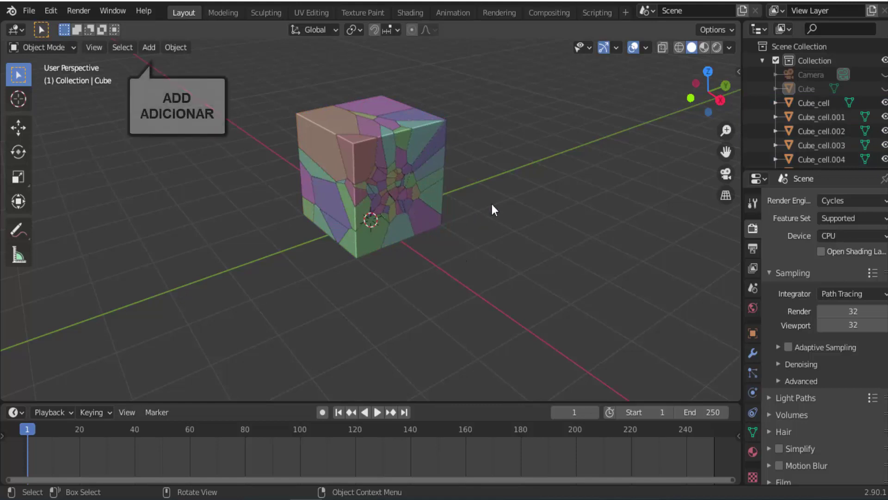
click(149, 48)
mouse_move(167, 63)
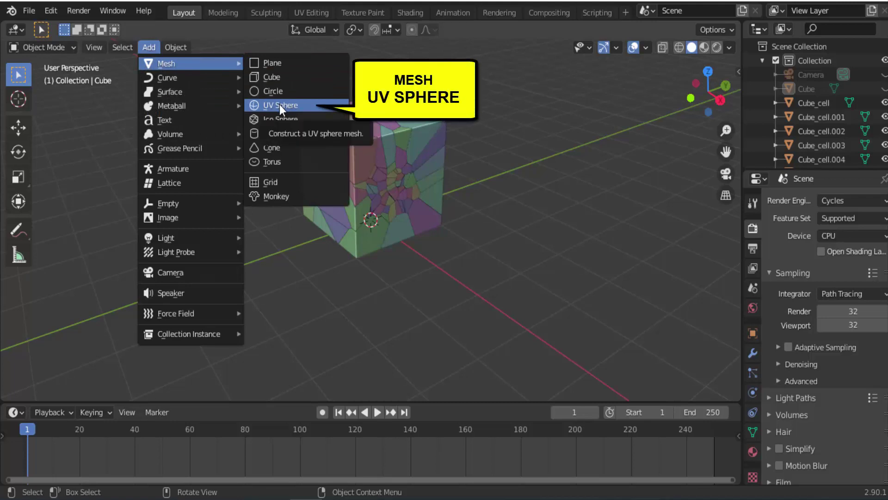
click(280, 105)
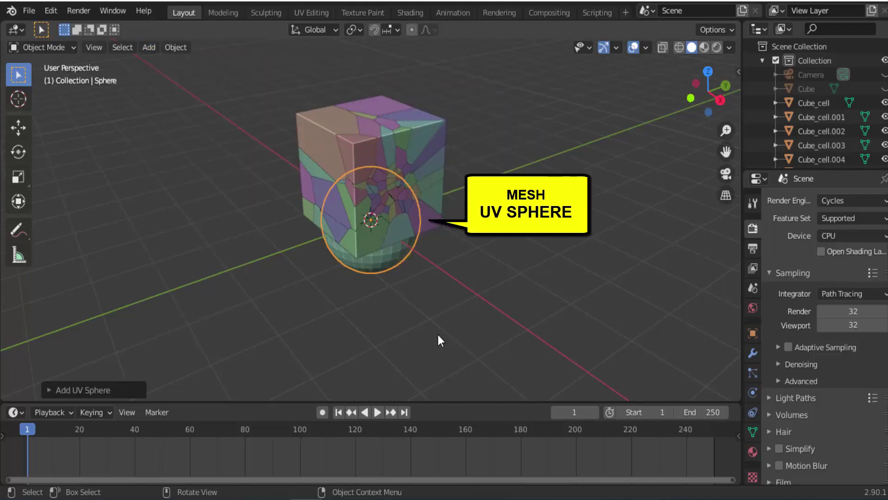
Step: Place the sphere out along X, raised in Z, and scaled to about half size
click(30, 131)
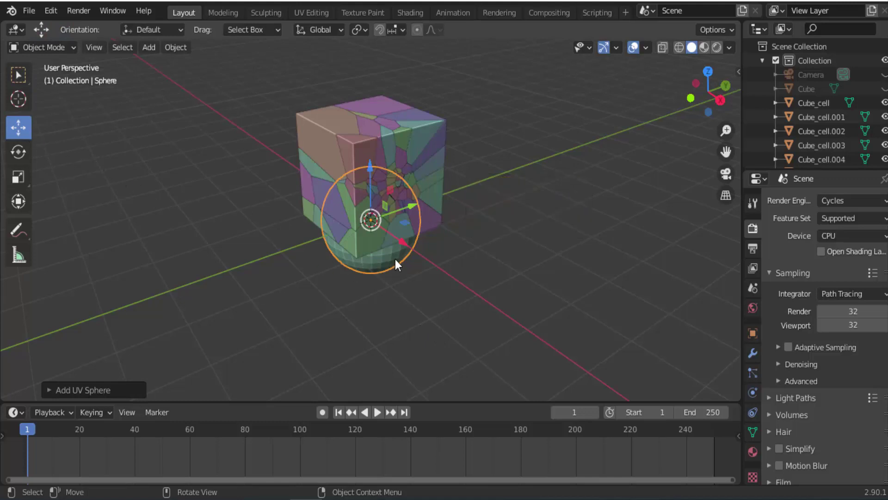
drag(402, 242, 477, 293)
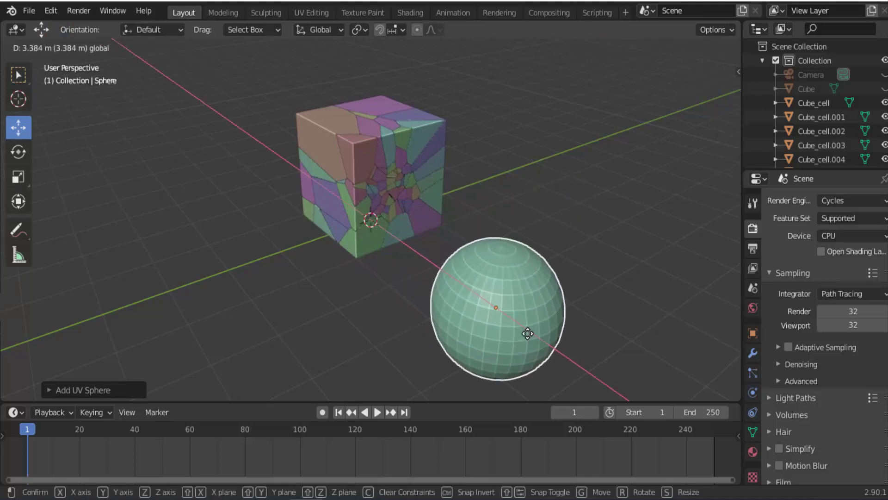
drag(477, 293, 527, 333)
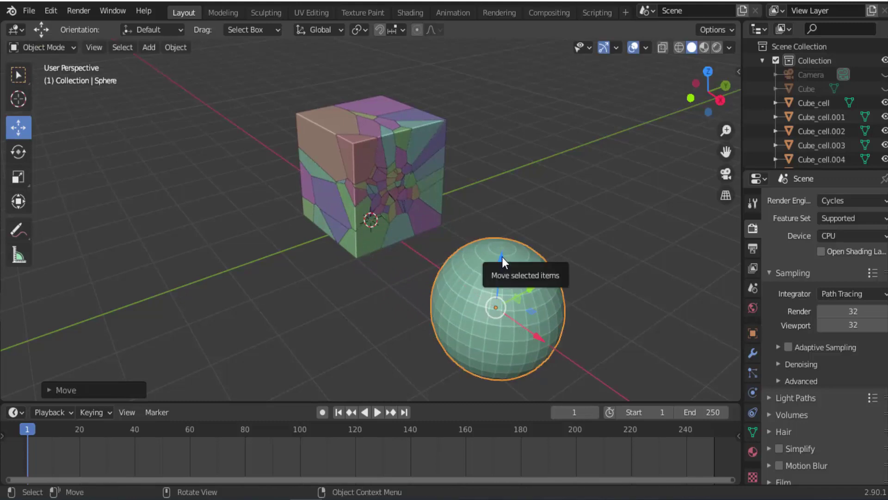
drag(502, 259, 531, 189)
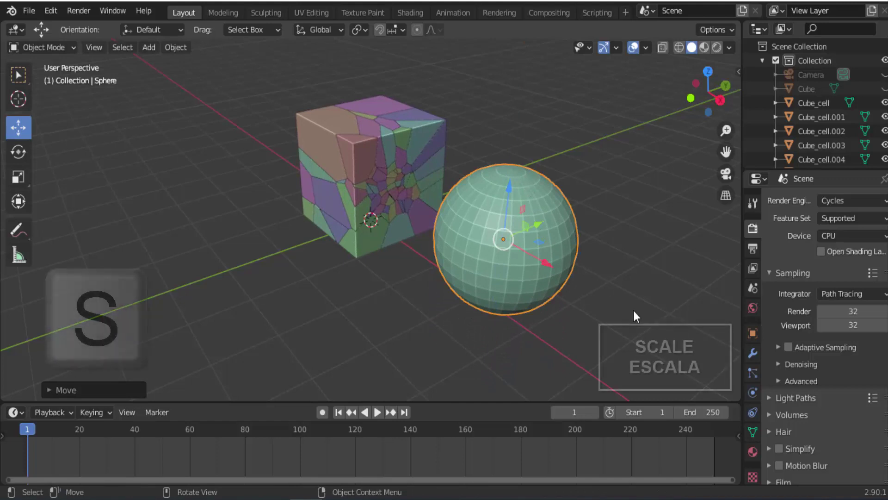
key(s)
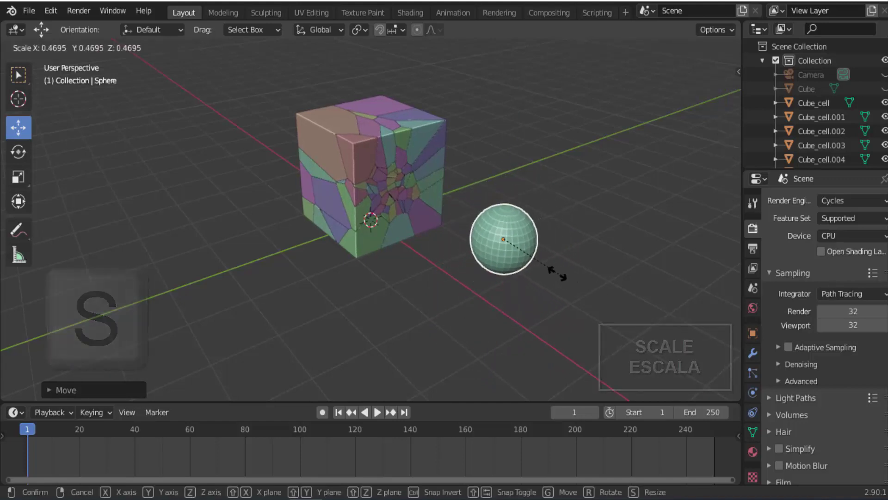
click(550, 268)
drag(552, 266, 627, 324)
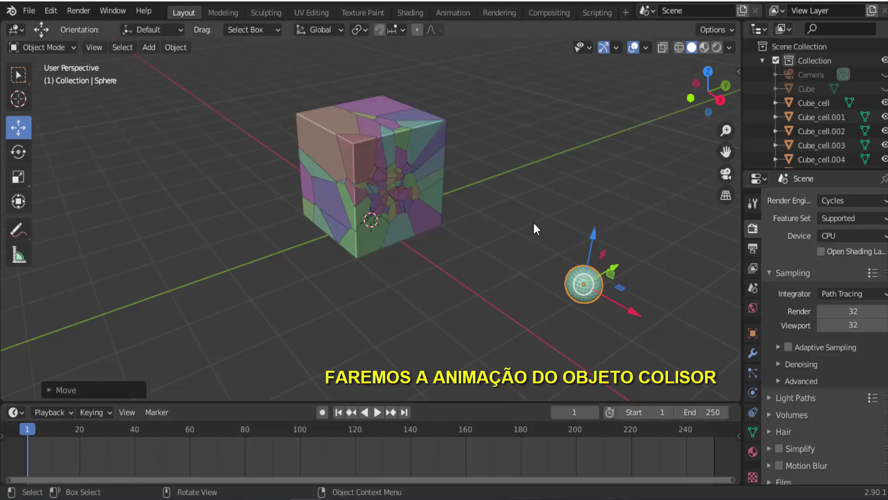
middle_drag(533, 195, 549, 177)
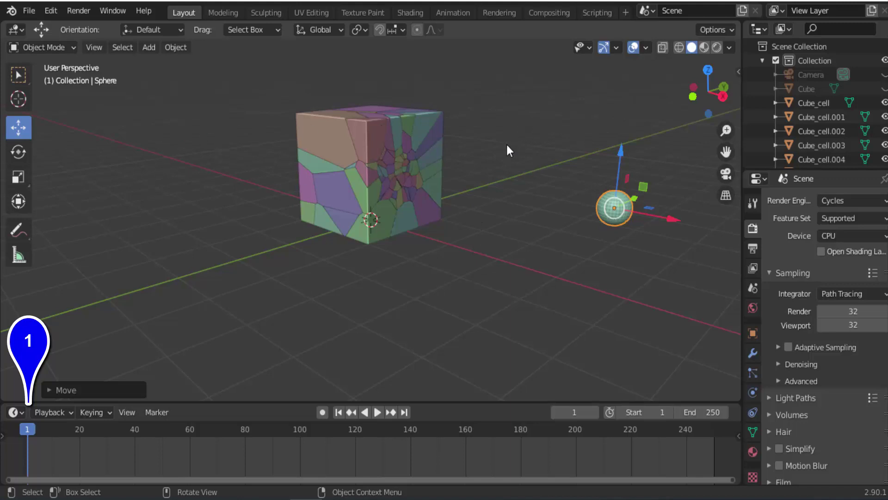
Step: Keyframe the sphere's location at frame 1 and, past the cube, at frame 20
key(i)
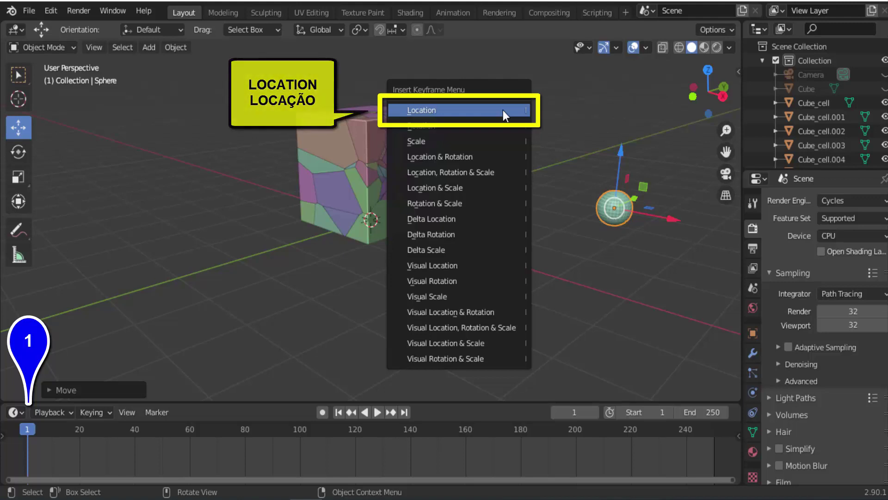
click(504, 111)
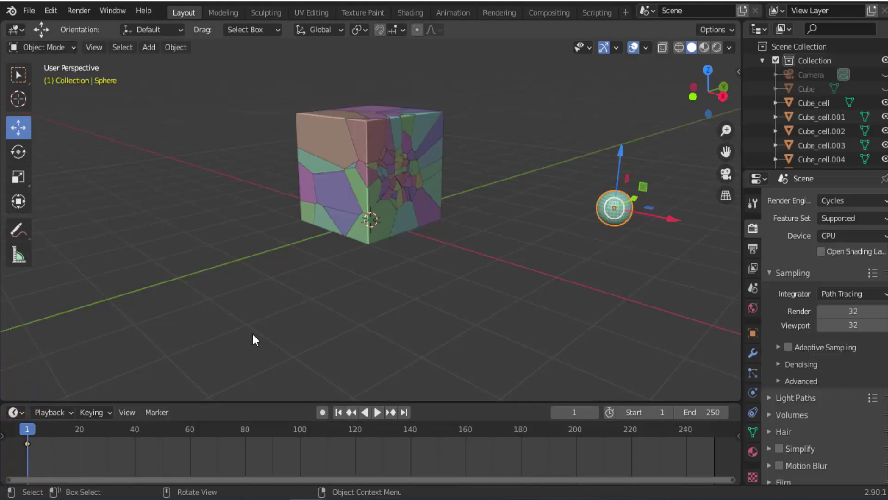
click(79, 433)
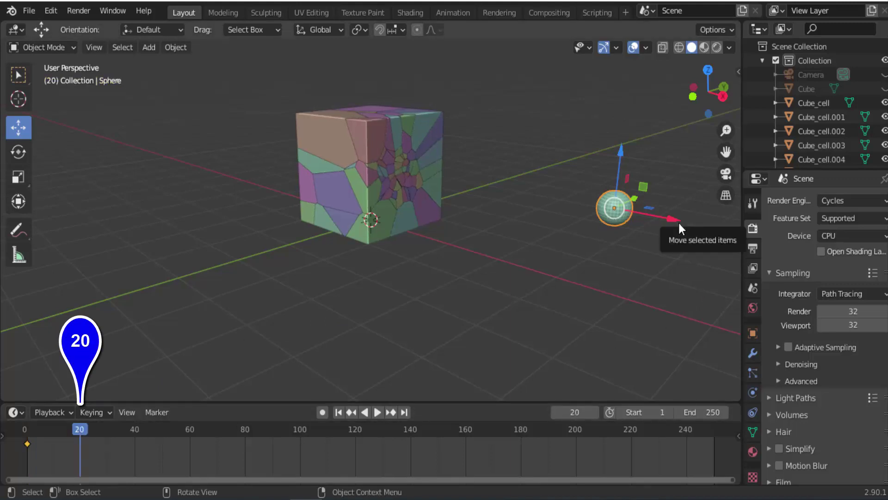
drag(678, 223, 330, 148)
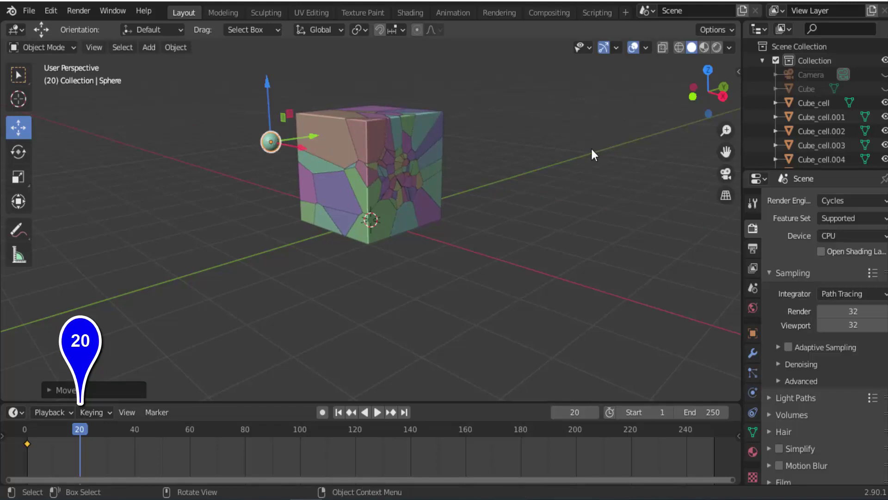
key(i)
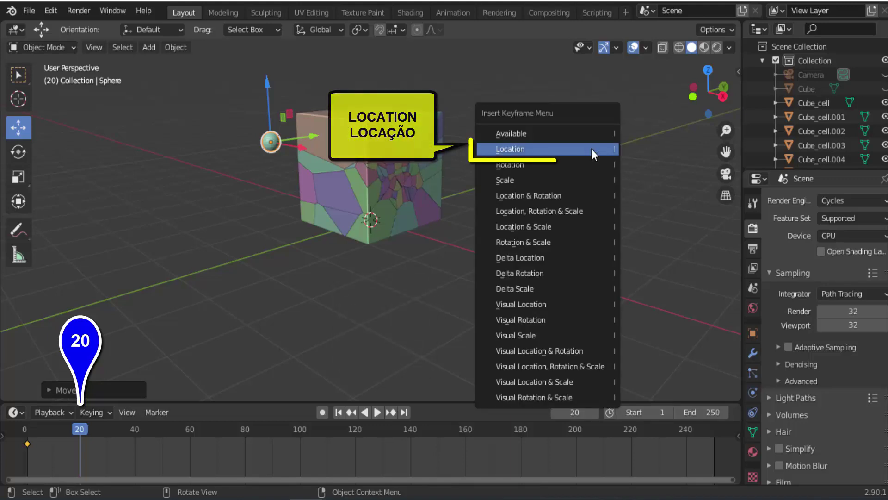
click(593, 149)
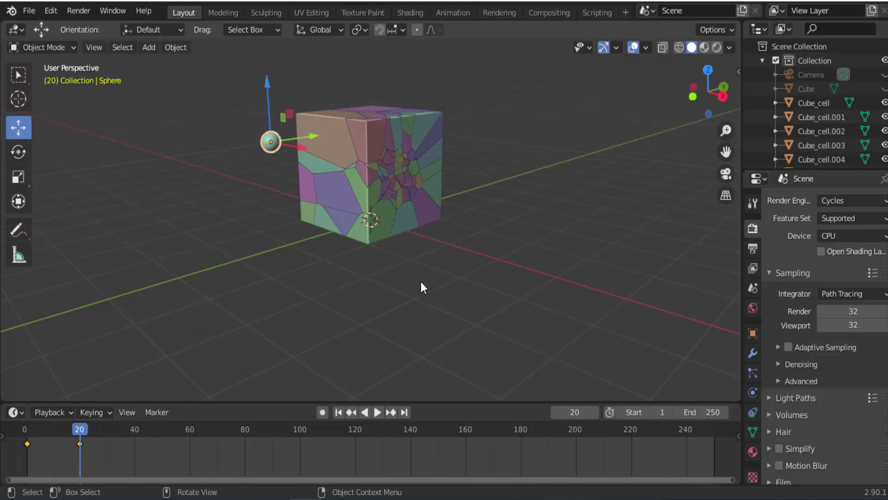
click(339, 413)
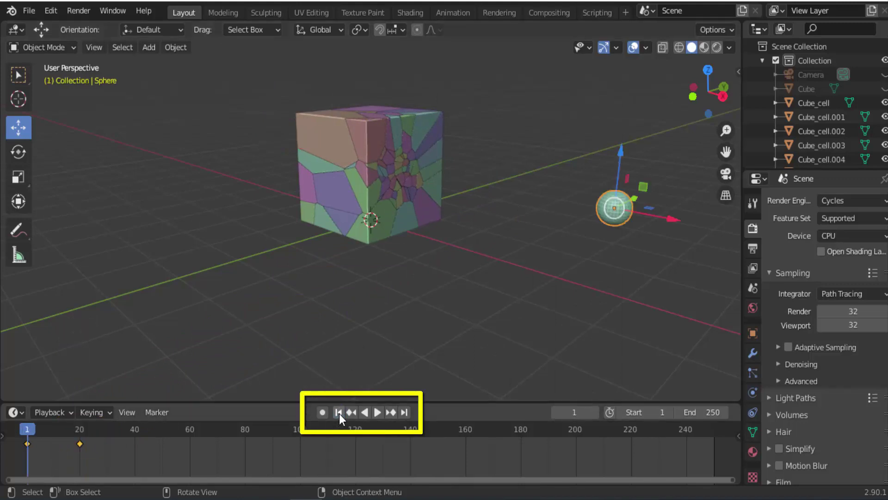
click(378, 412)
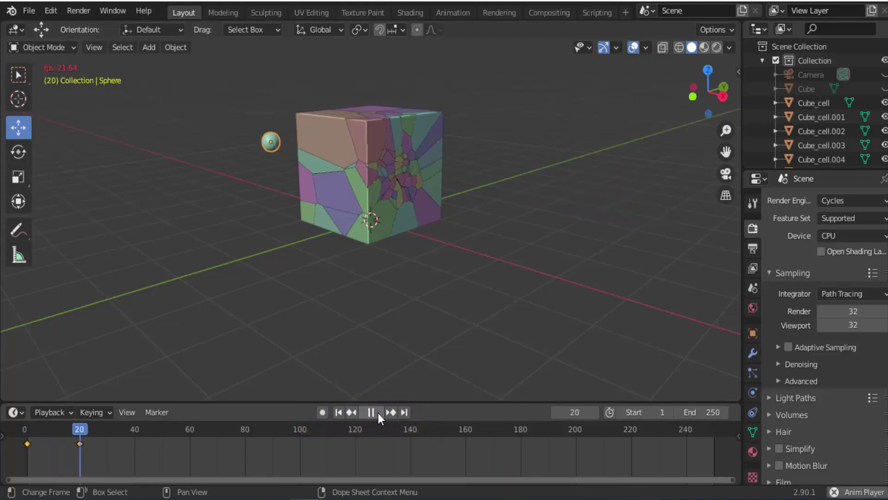
click(378, 412)
middle_drag(463, 342, 538, 305)
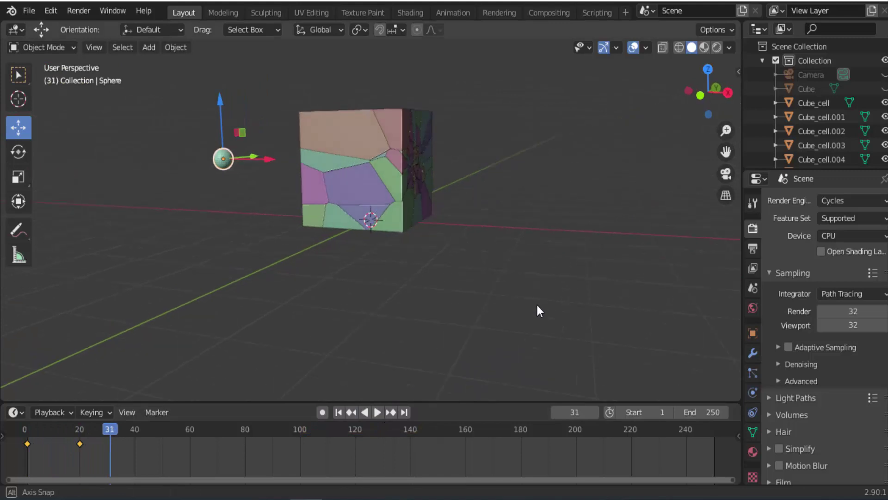
click(338, 413)
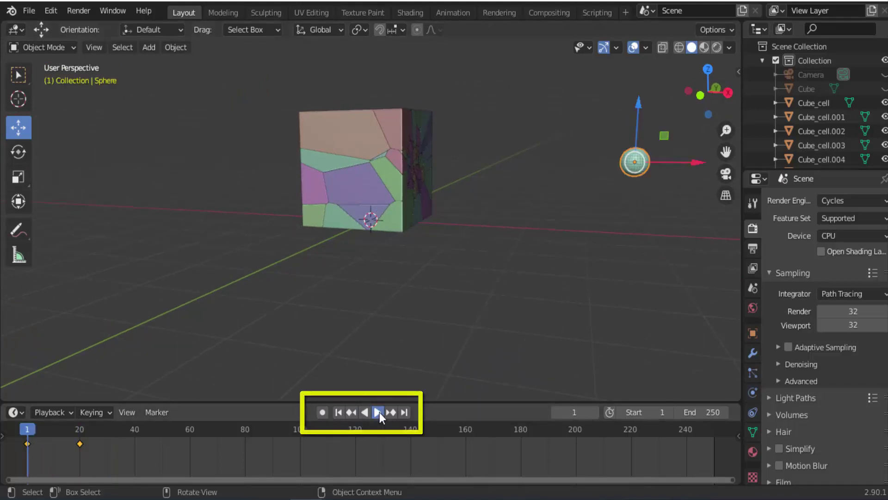
click(378, 413)
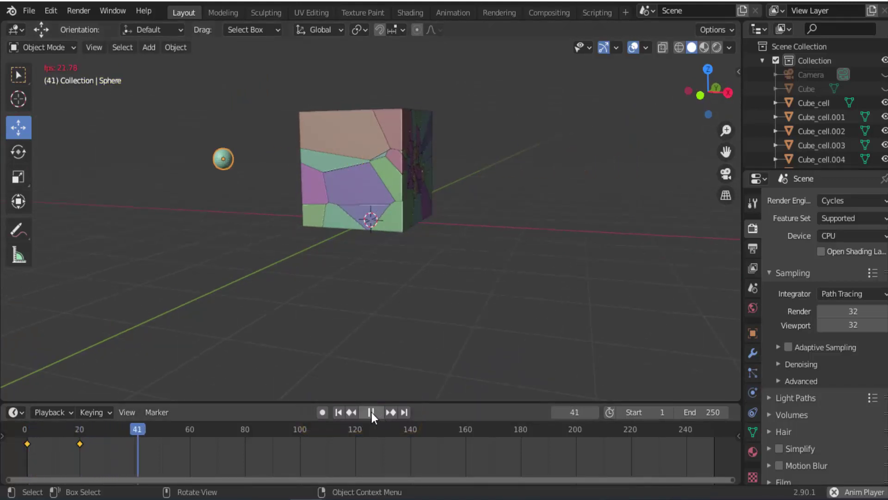
click(342, 411)
middle_drag(532, 278, 552, 263)
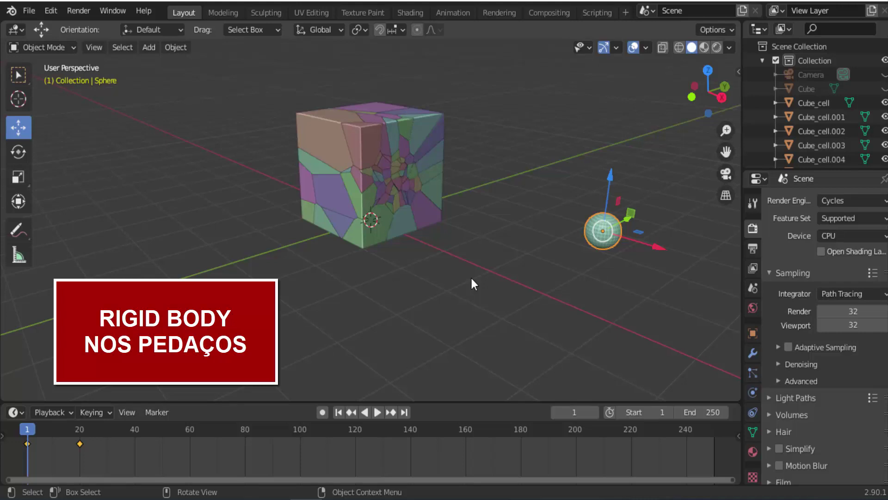
Step: Give Cube_cell.018 Active Rigid Body physics and expand its Dynamics panel
click(395, 170)
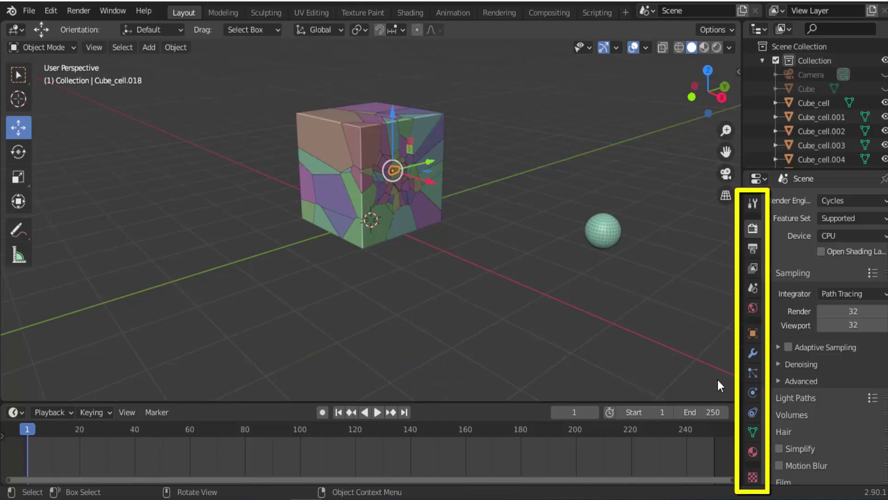
click(753, 393)
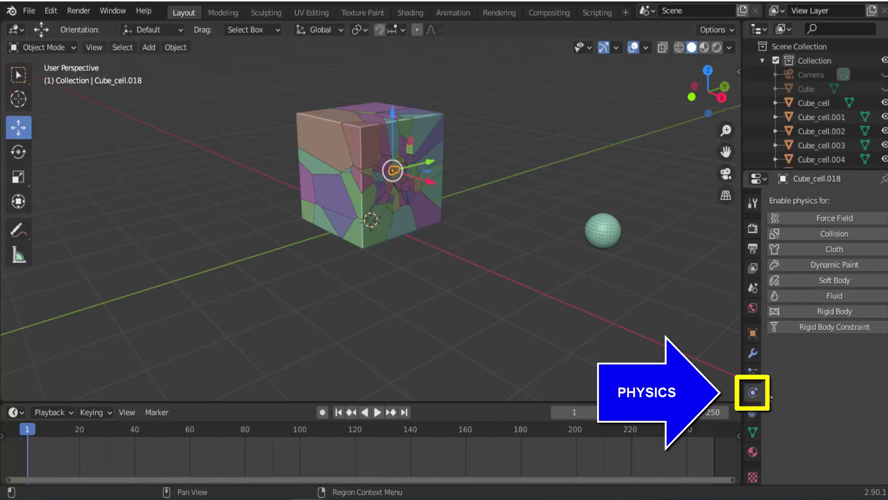
click(834, 311)
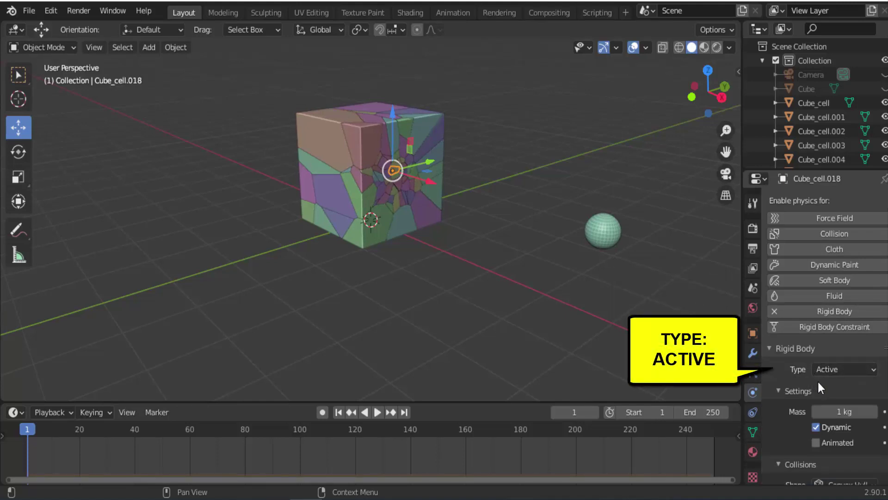
scroll(785, 384, down, 2)
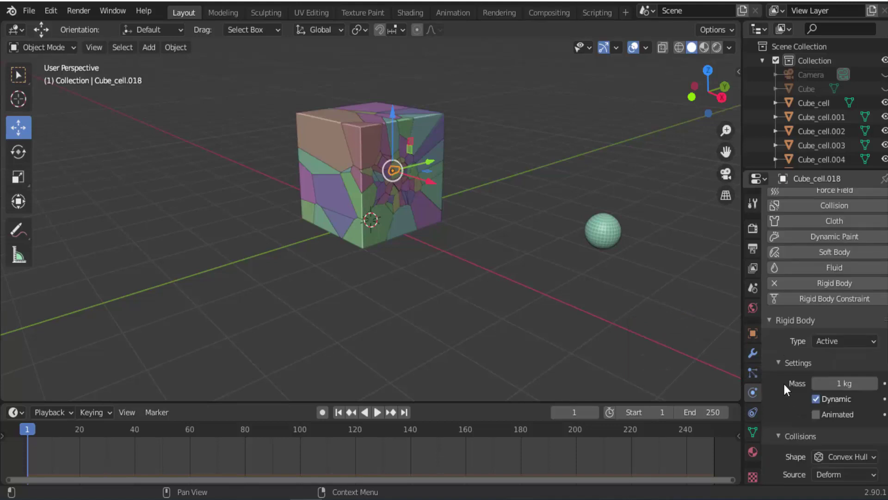
scroll(784, 384, down, 4)
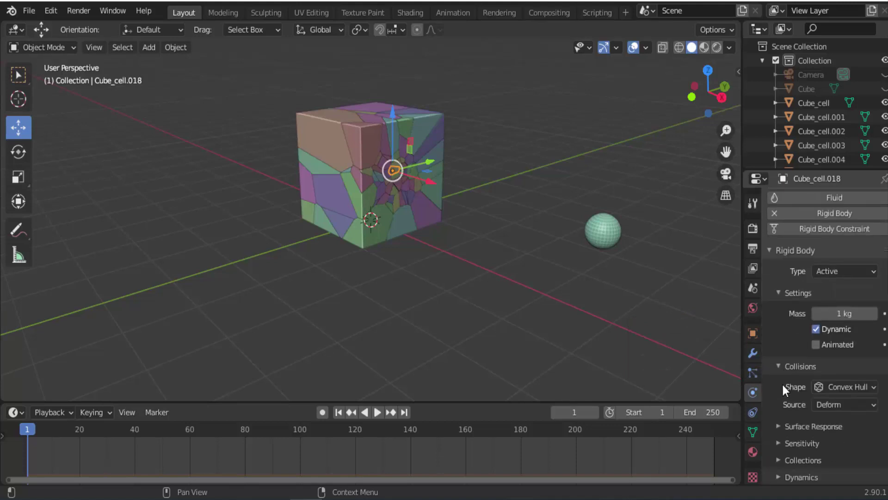
click(779, 476)
scroll(783, 465, down, 3)
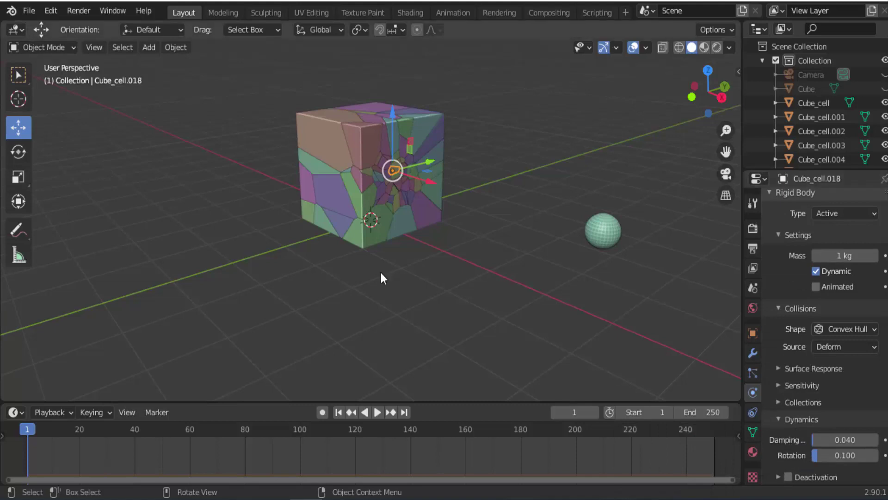
click(378, 413)
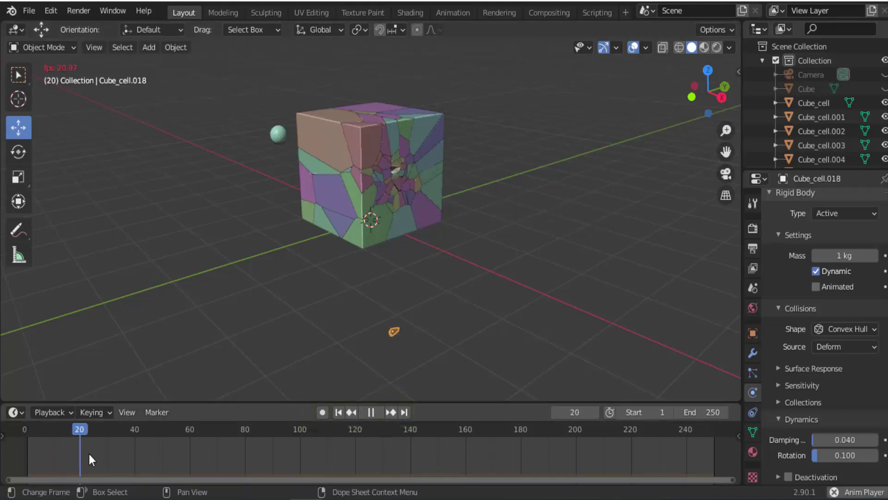
click(371, 412)
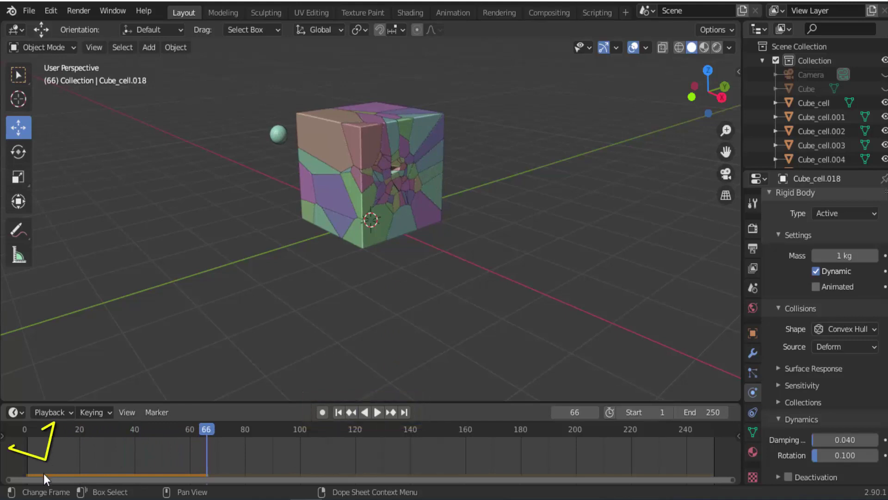
click(342, 413)
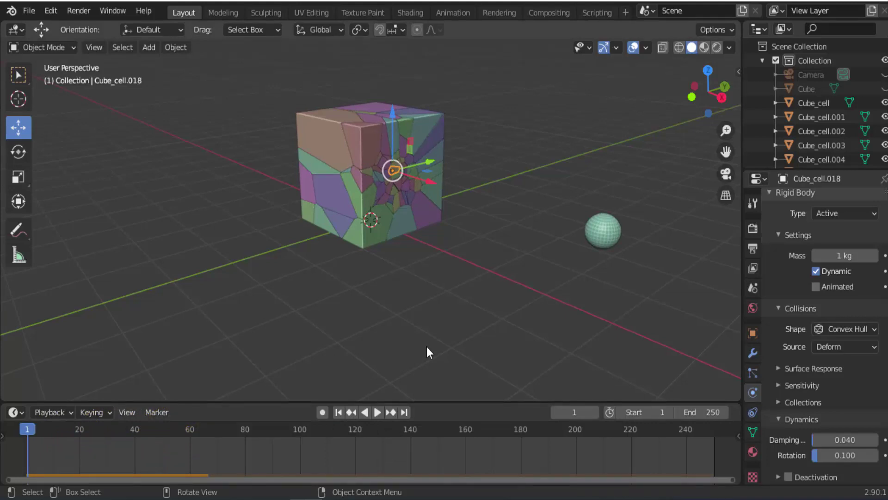
click(375, 412)
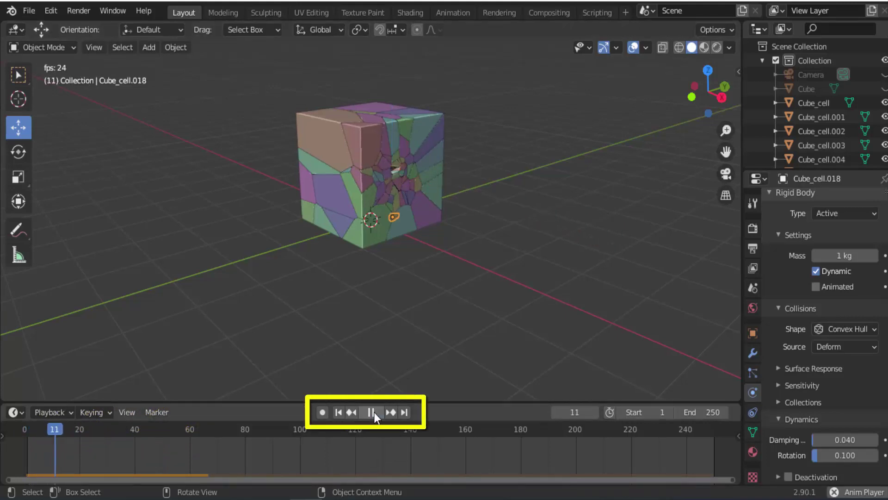
click(374, 412)
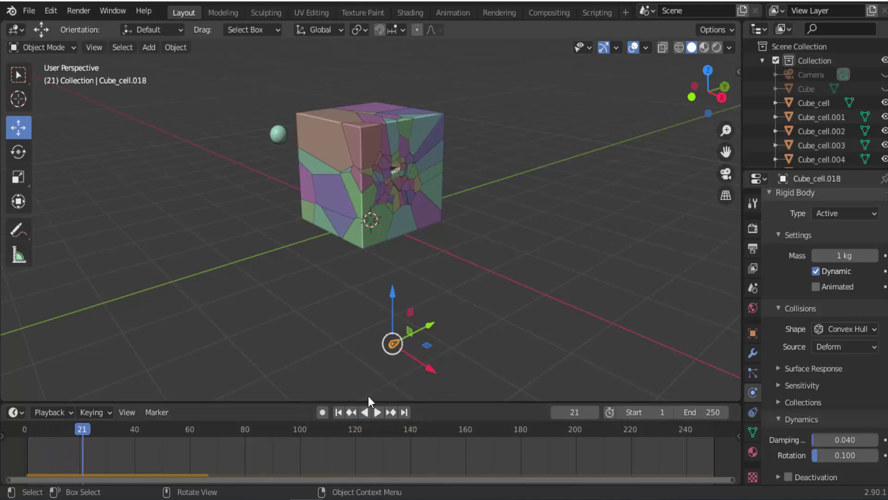
click(340, 412)
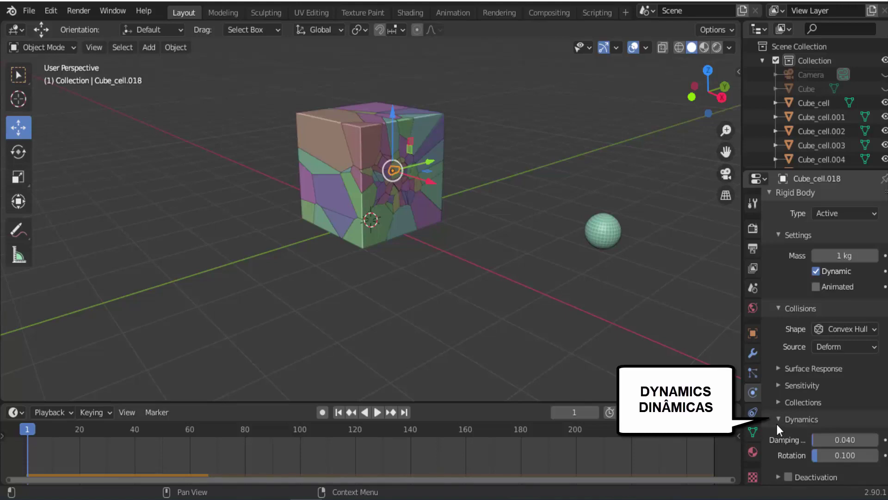
Step: Enable Deactivation and Start Deactivated on Cube_cell.018, then play and rewind to test
click(789, 476)
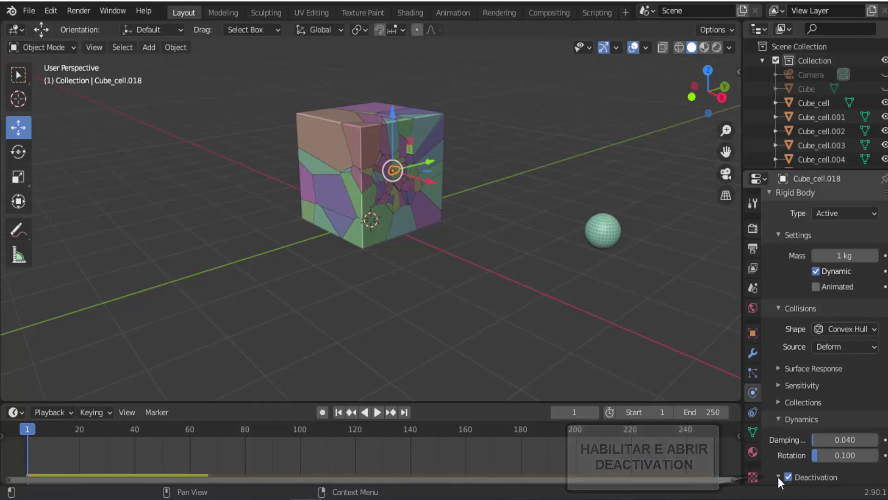
scroll(778, 477, down, 2)
scroll(778, 479, down, 2)
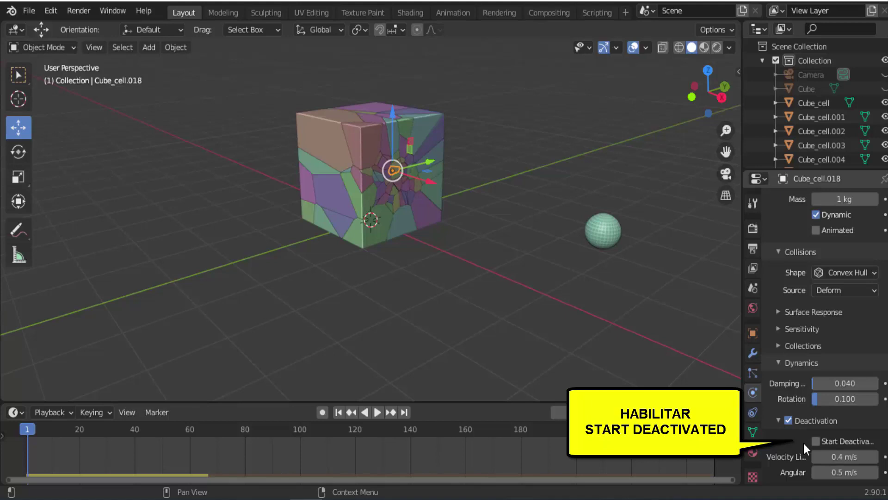
click(816, 442)
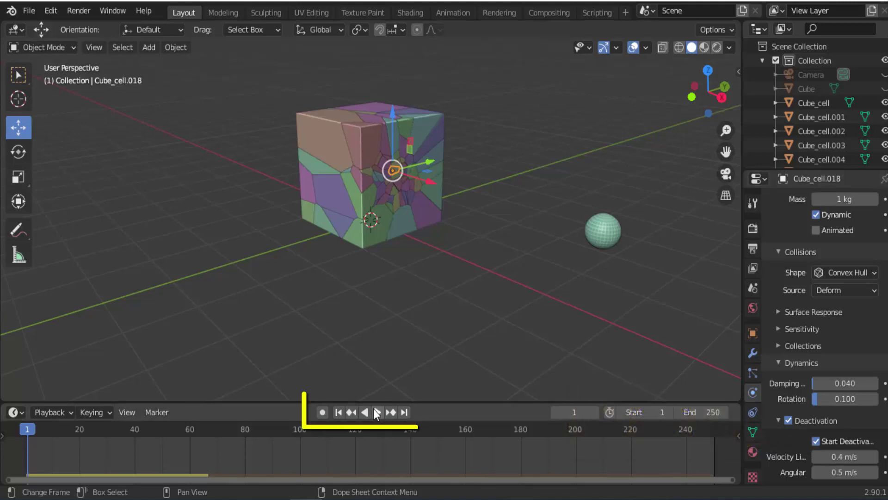
click(373, 409)
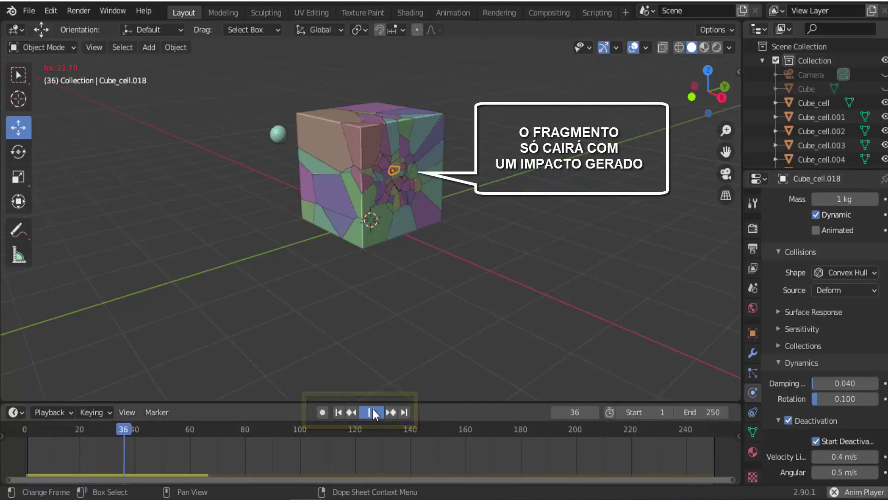
click(373, 412)
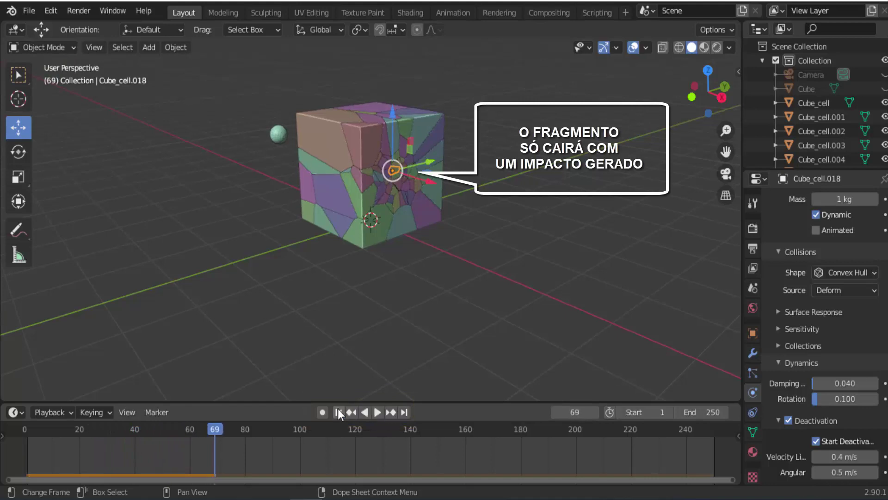
click(338, 412)
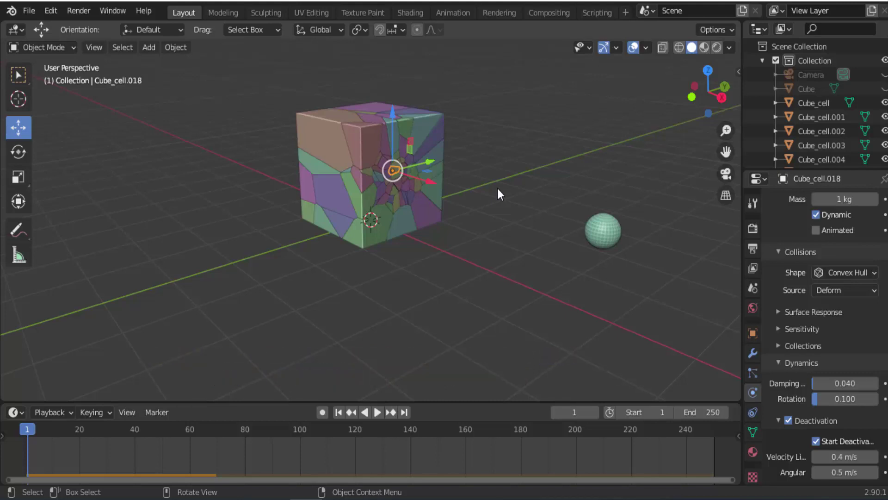
Step: Turn on X-Ray and box-select every Cube_cell fragment of the cube
click(662, 48)
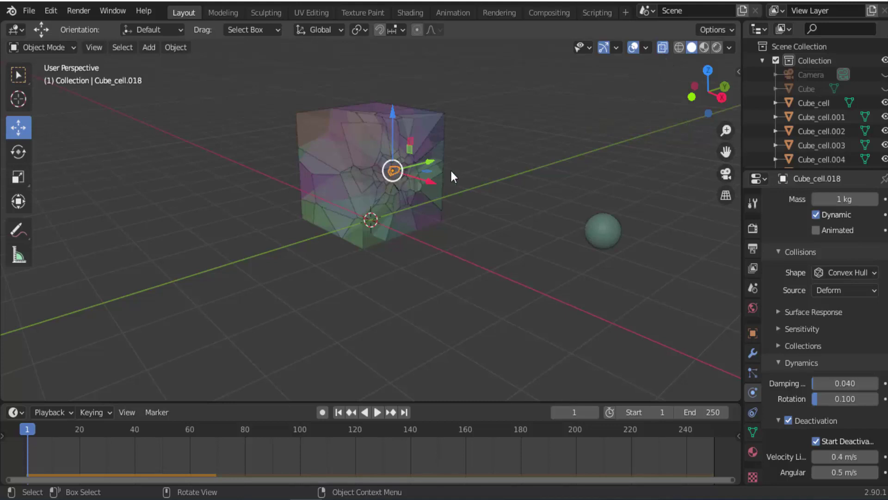
click(18, 74)
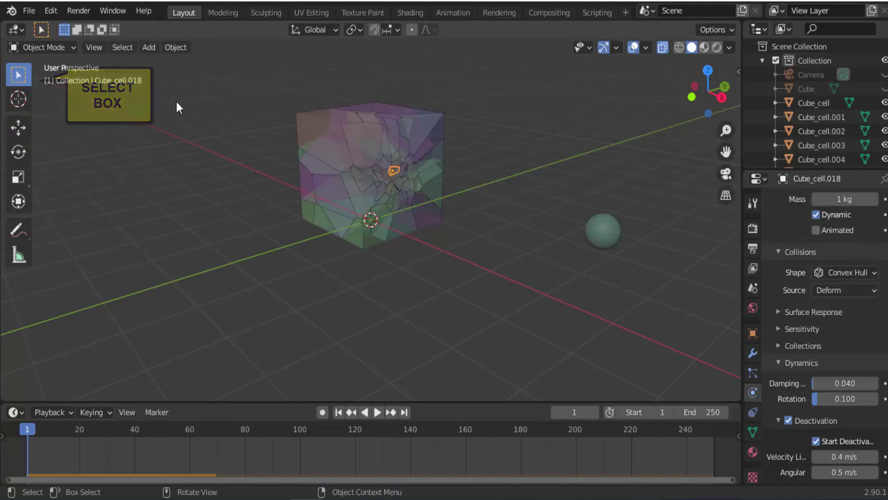
drag(279, 82, 448, 279)
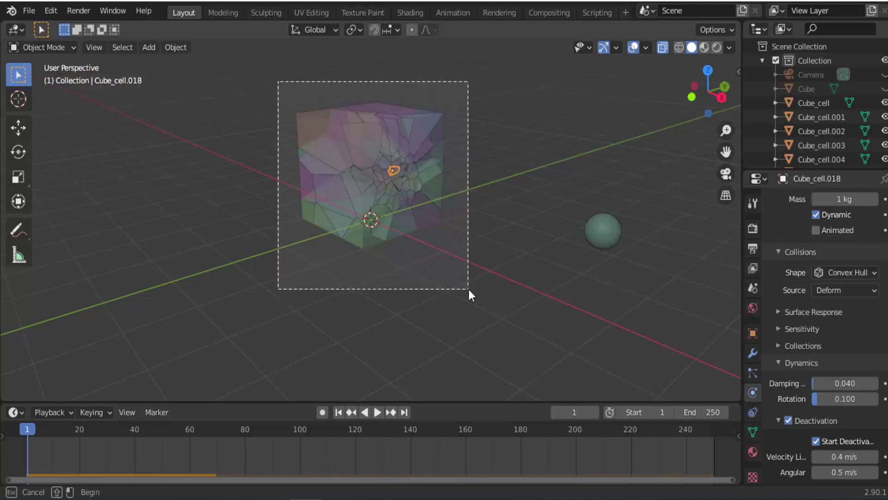
drag(448, 284, 470, 294)
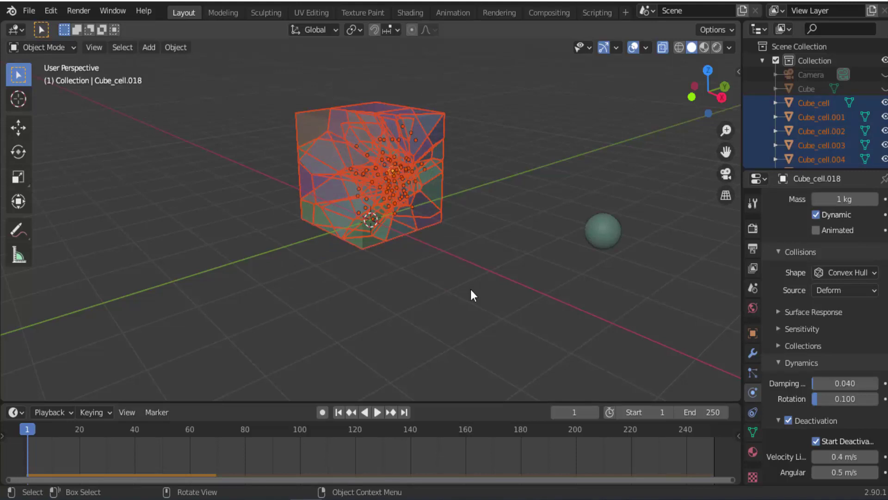
click(182, 48)
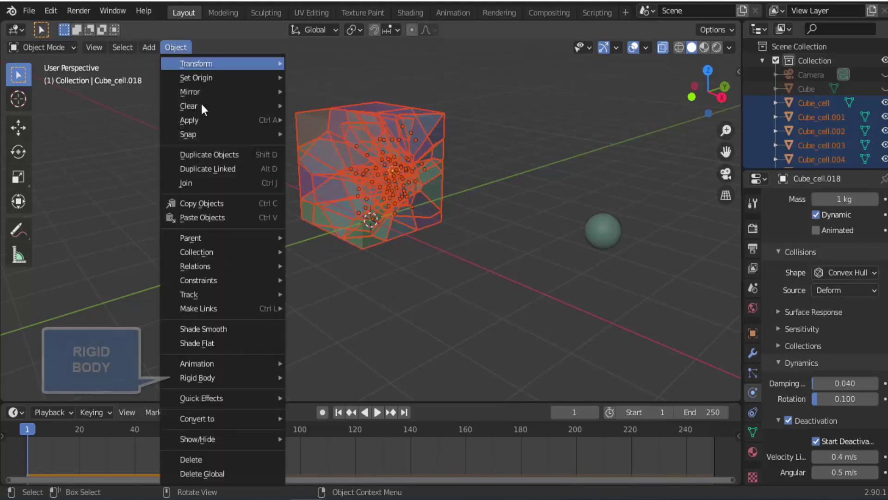
mouse_move(208, 377)
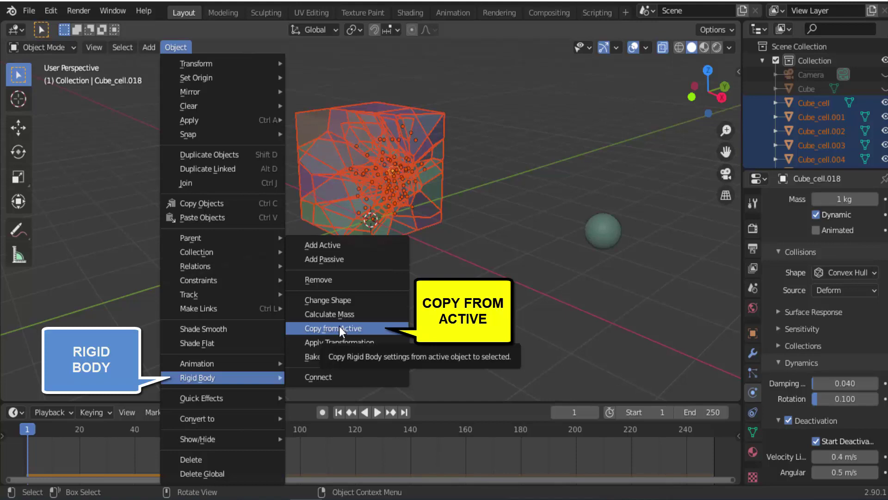
Step: Copy the active fragment's rigid body settings to all cells, turn off X-Ray, and select one fragment
click(340, 325)
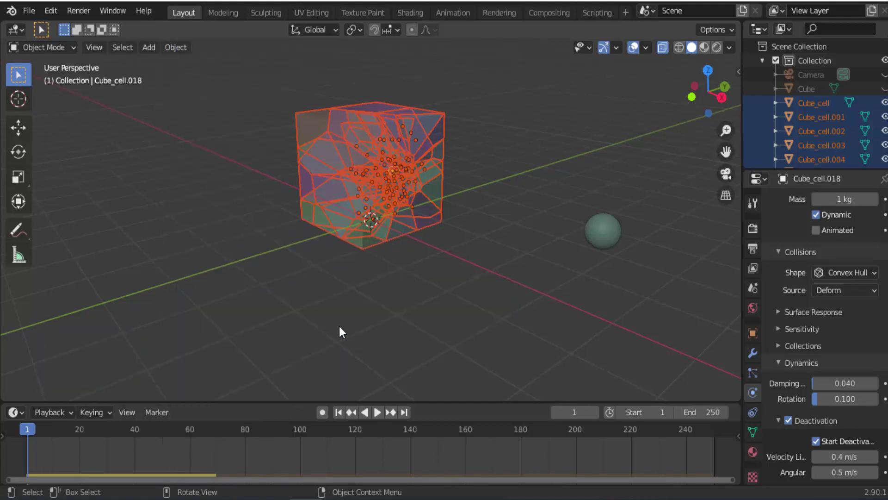
click(483, 112)
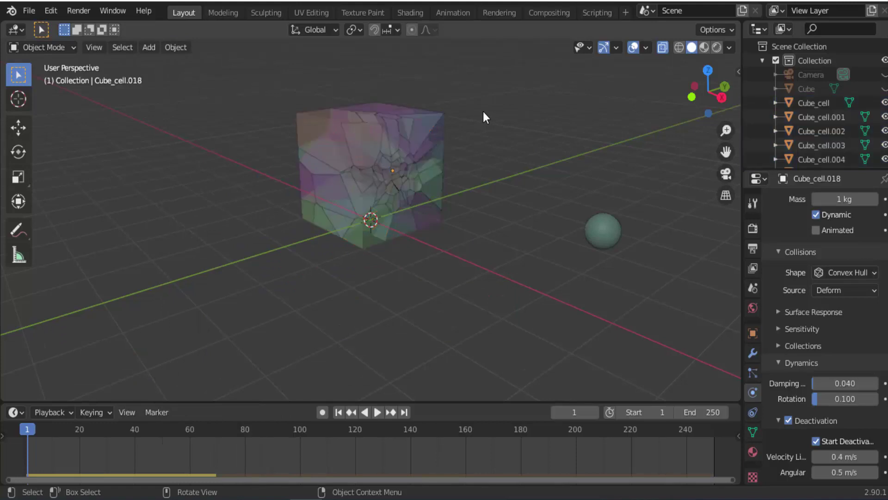
click(663, 48)
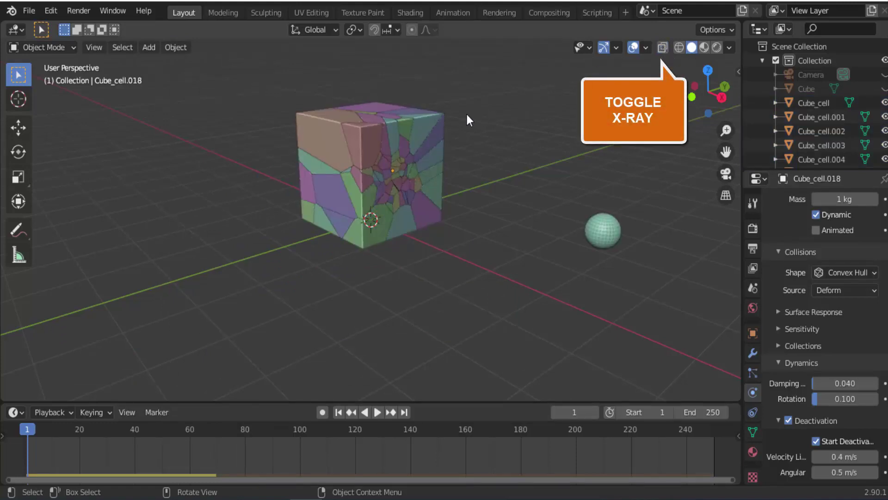
click(430, 133)
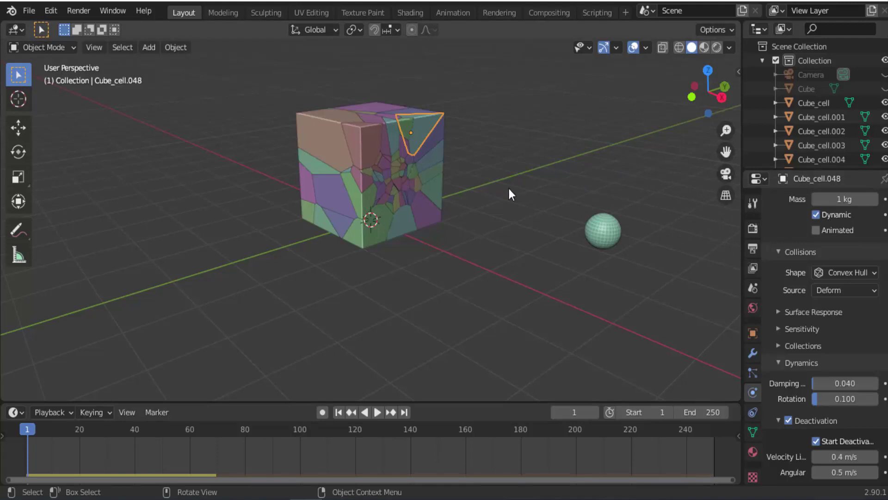
click(376, 412)
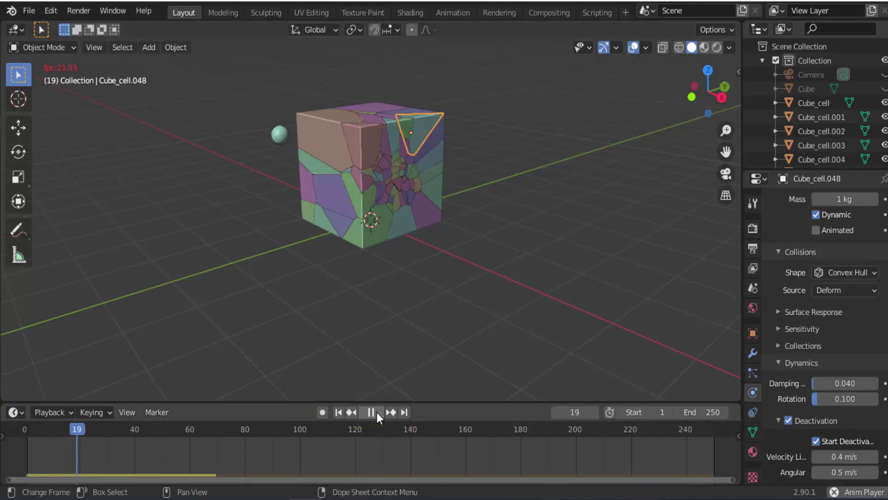
click(376, 412)
click(341, 412)
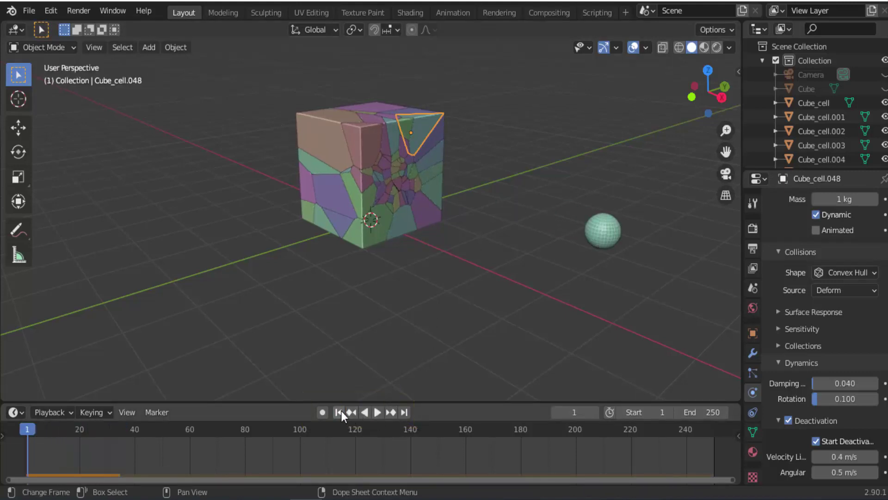
click(376, 415)
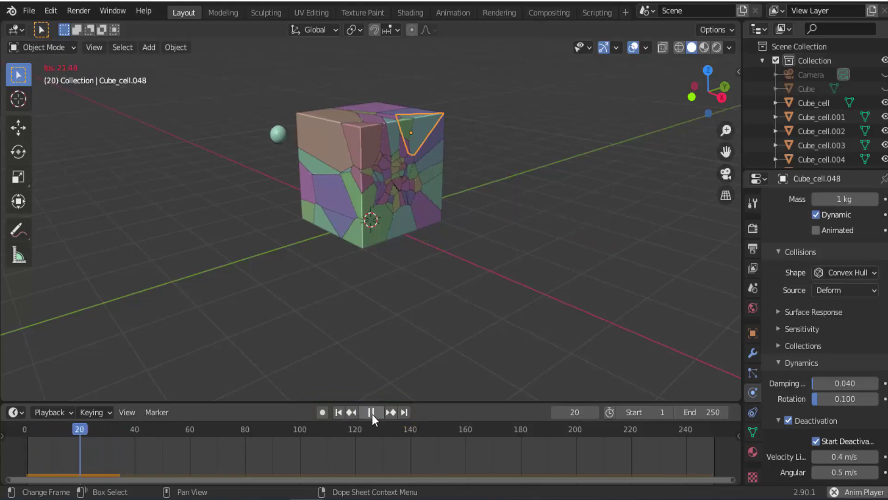
click(338, 412)
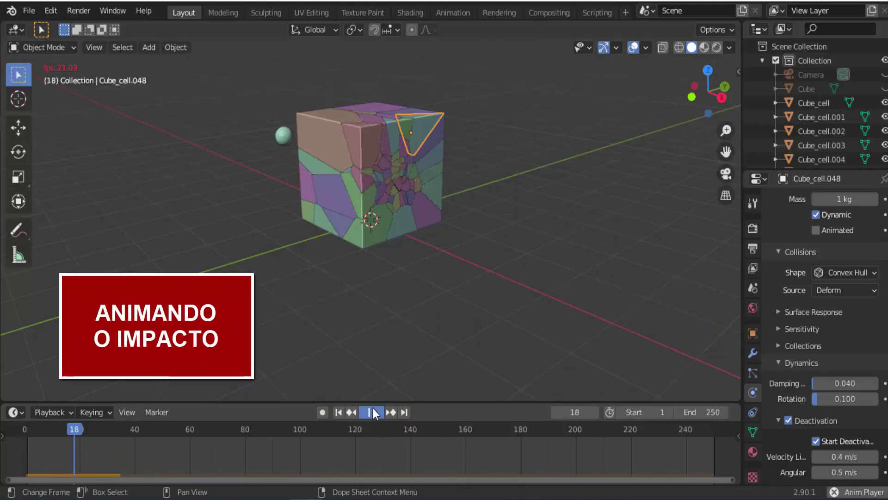
click(371, 412)
click(342, 411)
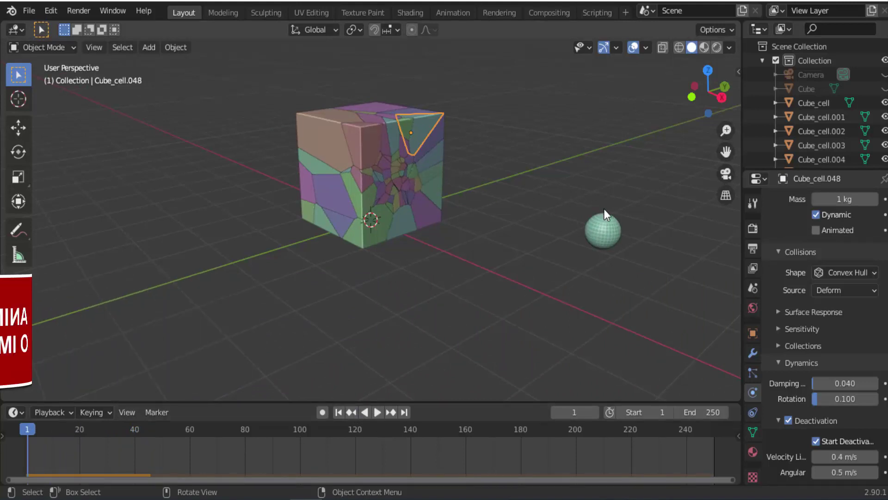
Step: Give the sphere an Active rigid body, then play and rewind the simulation to test it
click(600, 232)
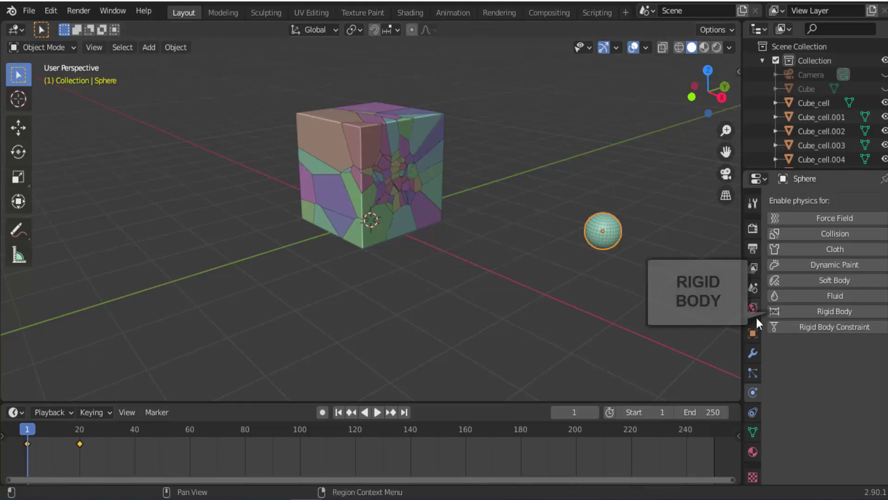
click(836, 312)
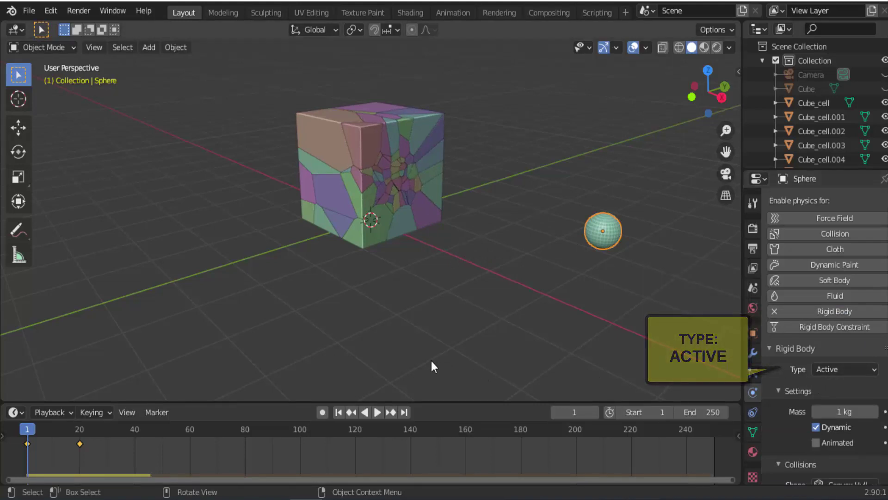
click(377, 412)
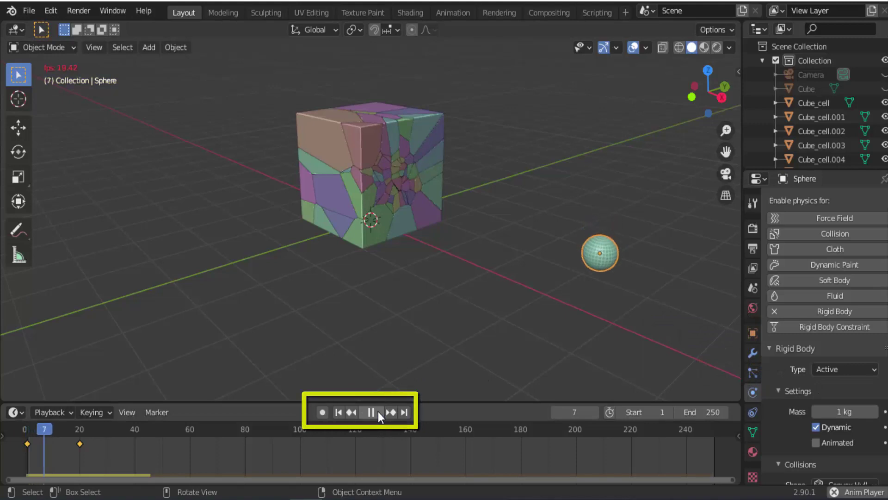
click(379, 412)
click(338, 412)
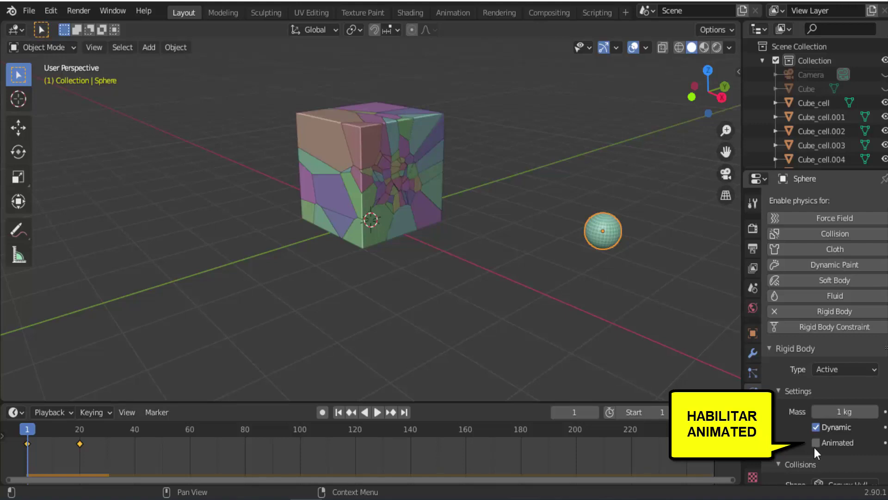
Step: Enable Animated on the sphere's rigid body and replay the shattering from two angles
click(817, 443)
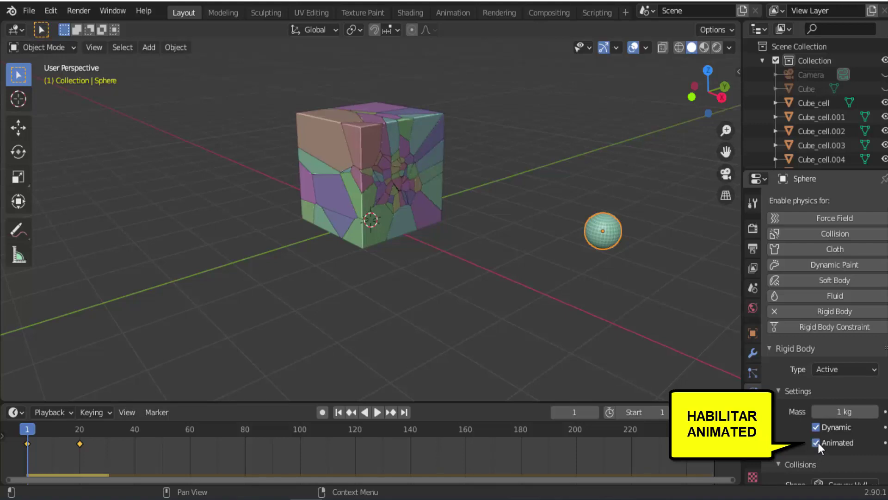
click(376, 409)
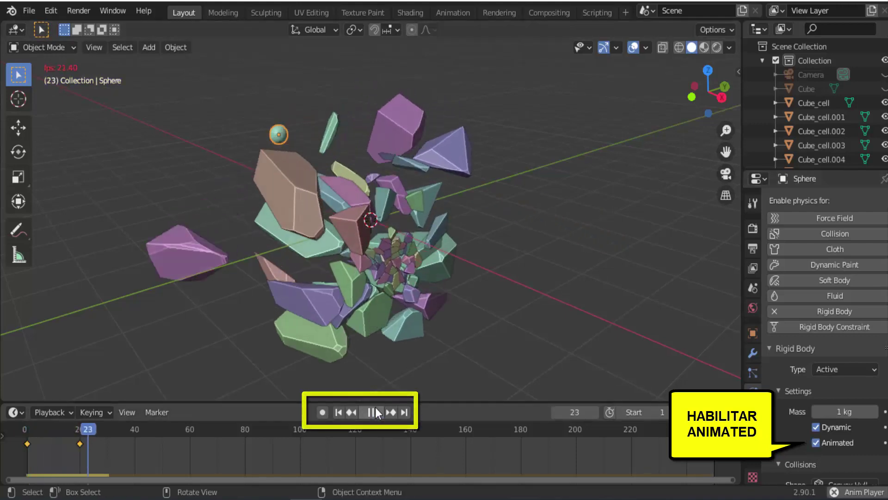
click(376, 407)
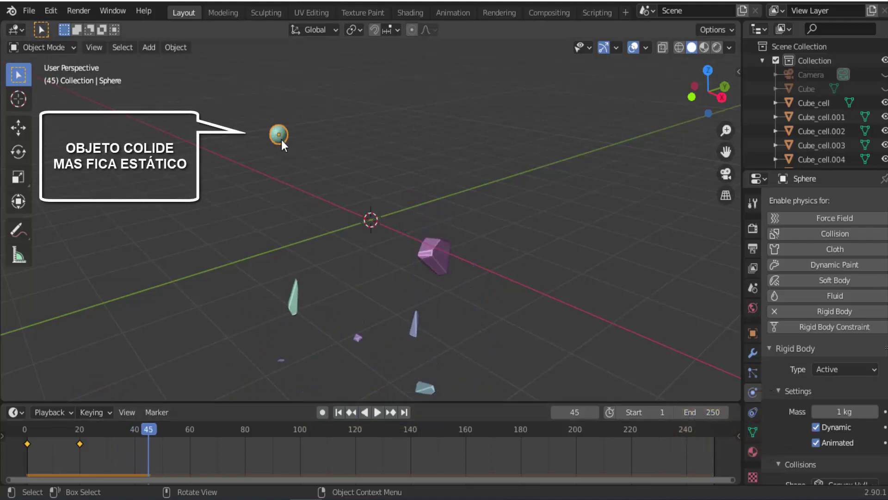
click(338, 412)
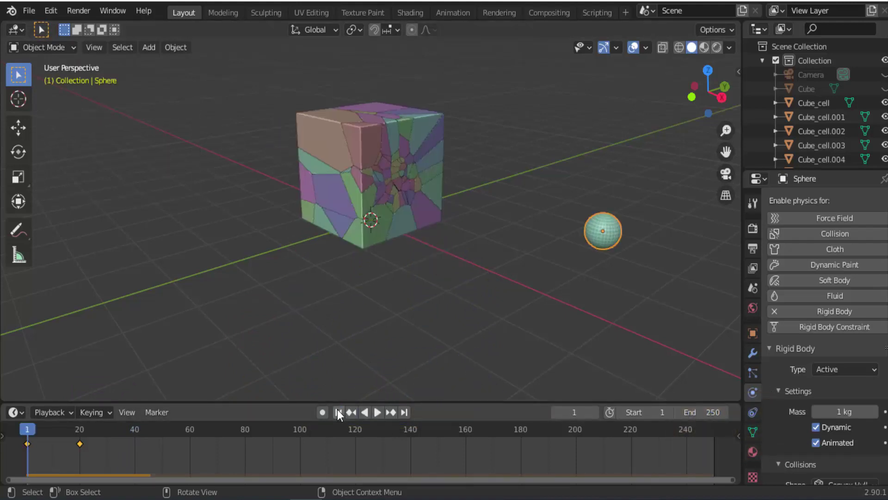
middle_drag(410, 312, 479, 310)
click(378, 416)
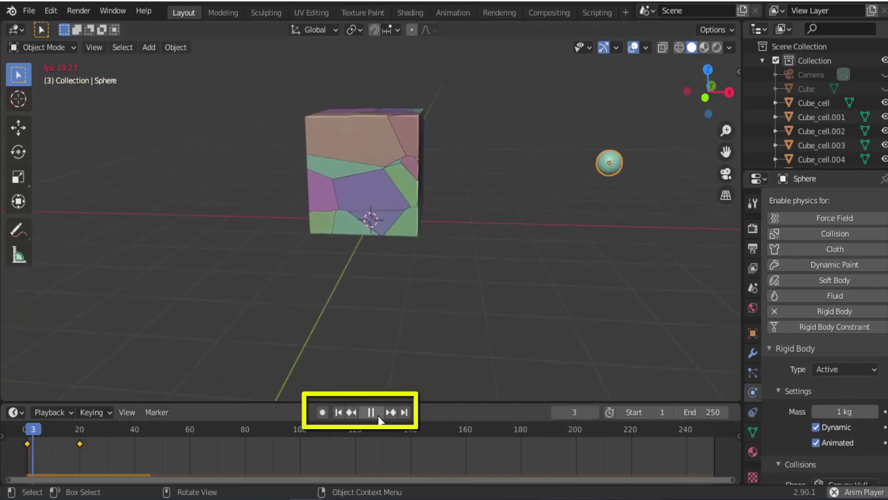
click(378, 416)
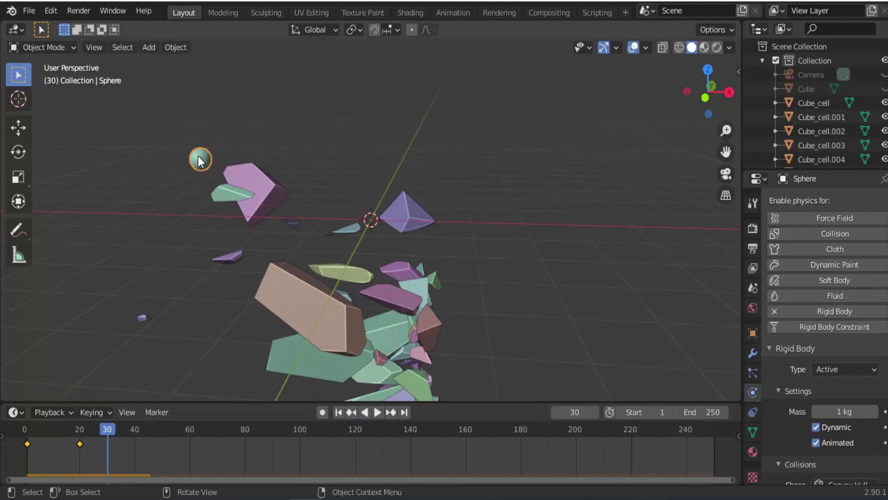
click(339, 412)
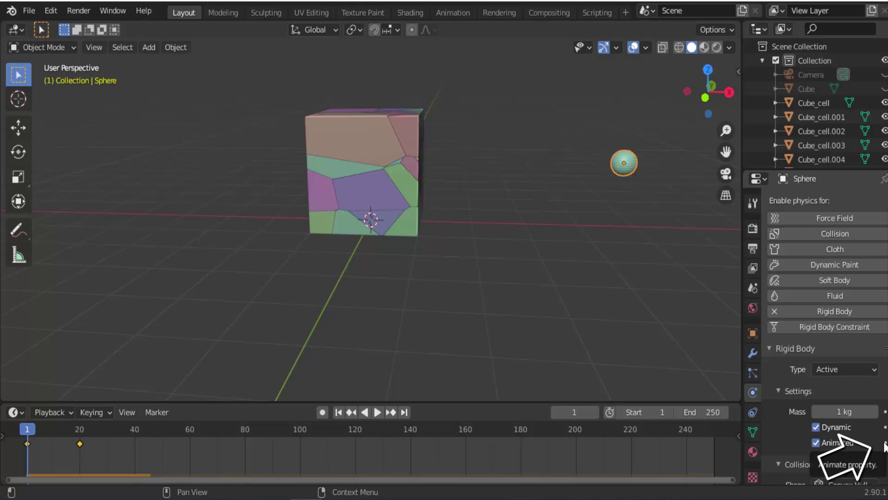
Step: Keyframe the sphere's Animated setting on at frames 1 and 12
click(885, 444)
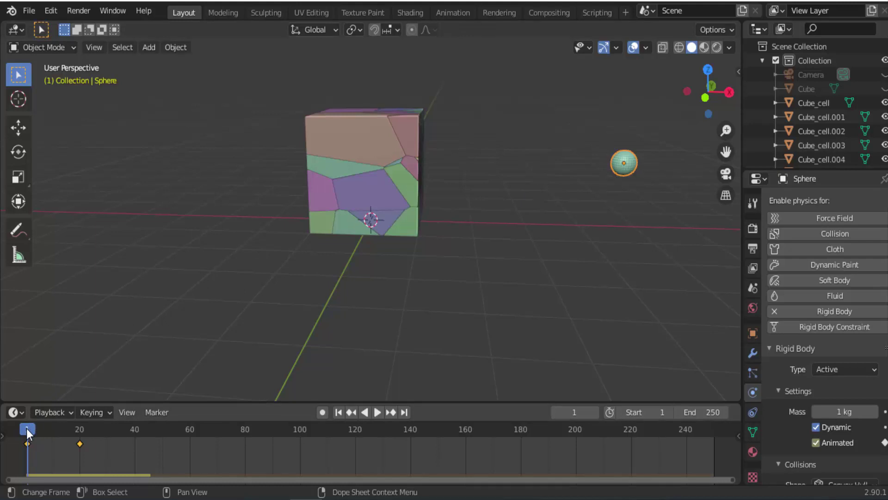
key(space)
drag(26, 428, 57, 441)
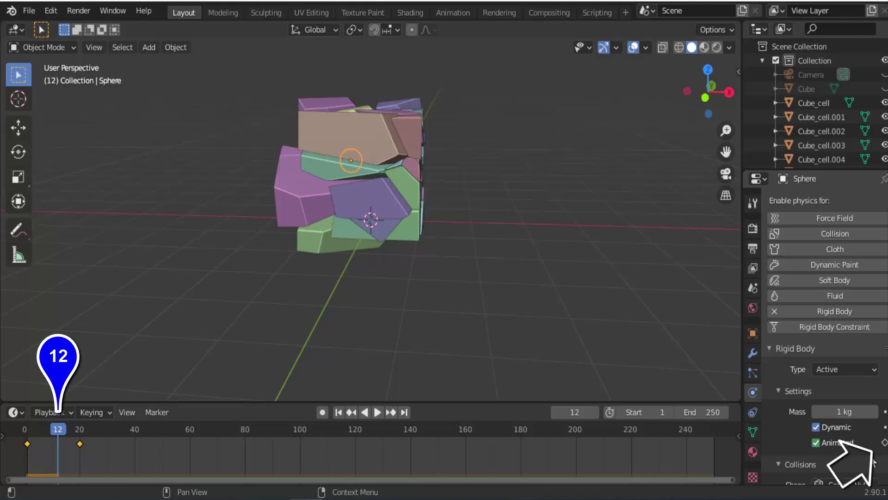
click(885, 442)
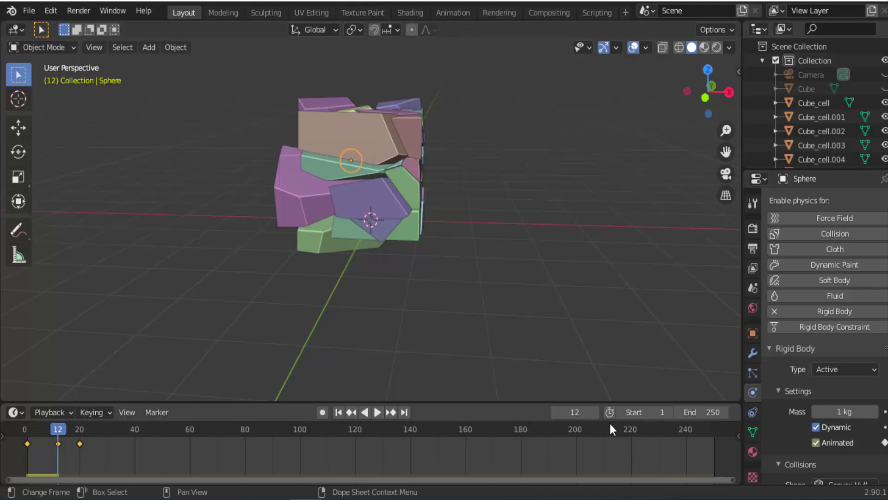
Step: At frame 13, untick Animated and keyframe it off, then rewind to frame 1
click(597, 413)
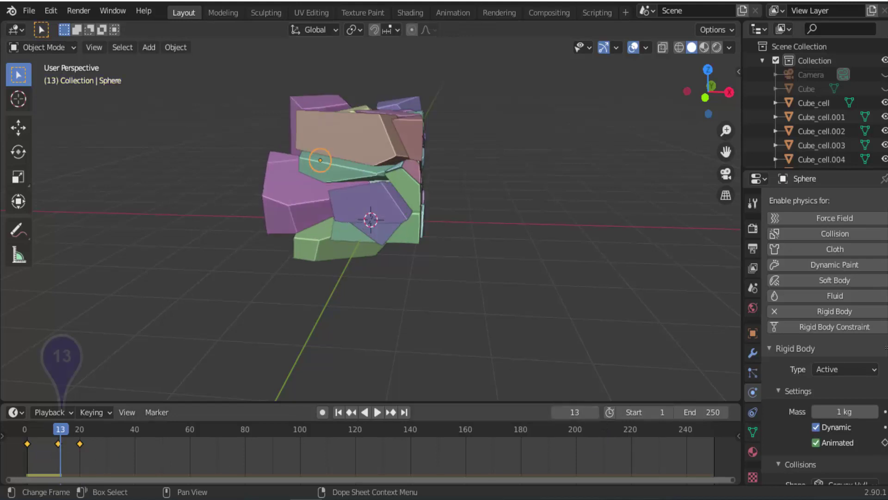
click(816, 443)
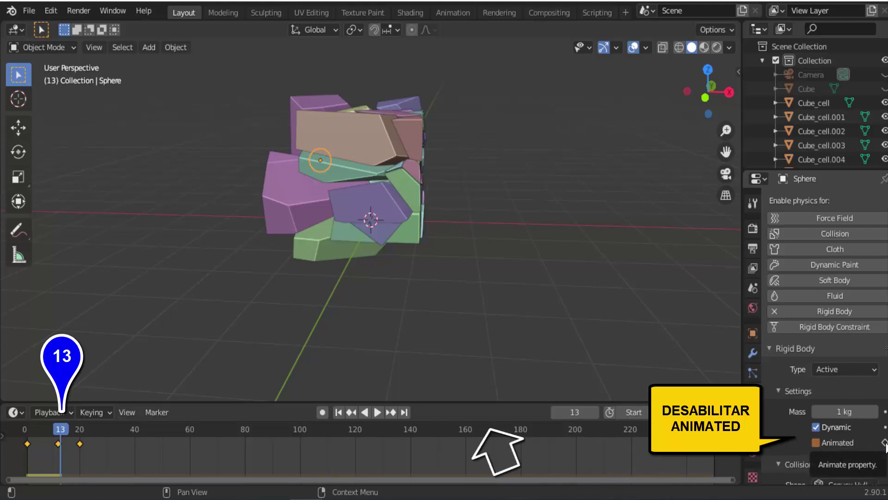
click(885, 443)
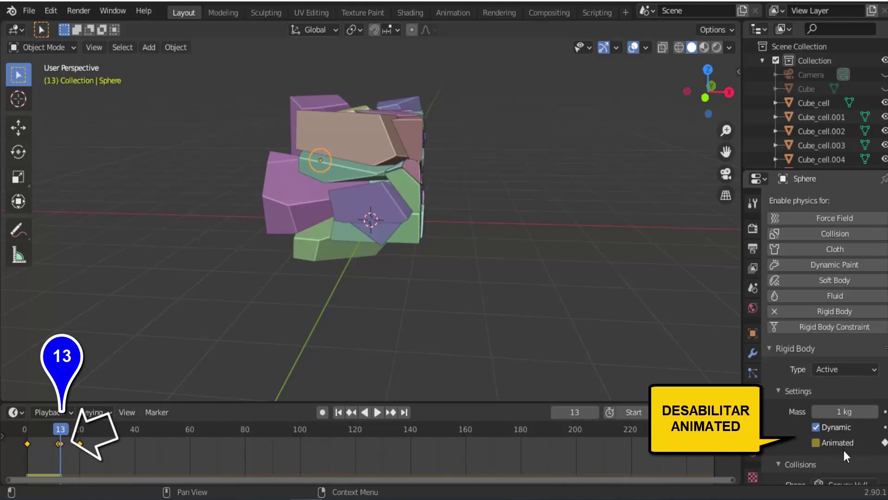
click(340, 415)
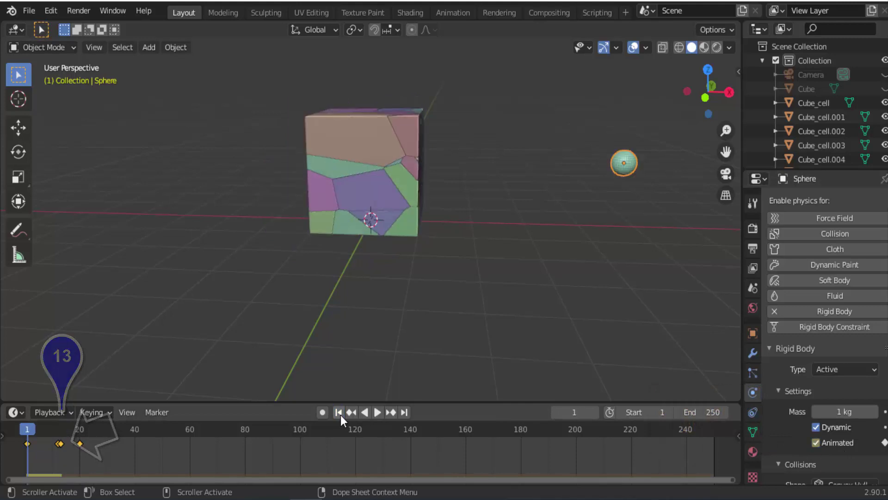
Step: Replay the simulation twice with the new keyframes, stopping at frames 80 and 63
click(377, 413)
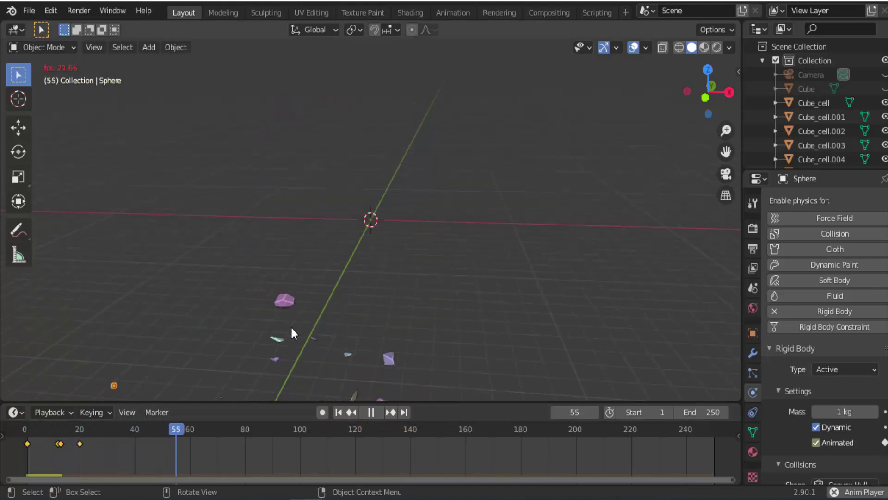
click(370, 412)
click(337, 413)
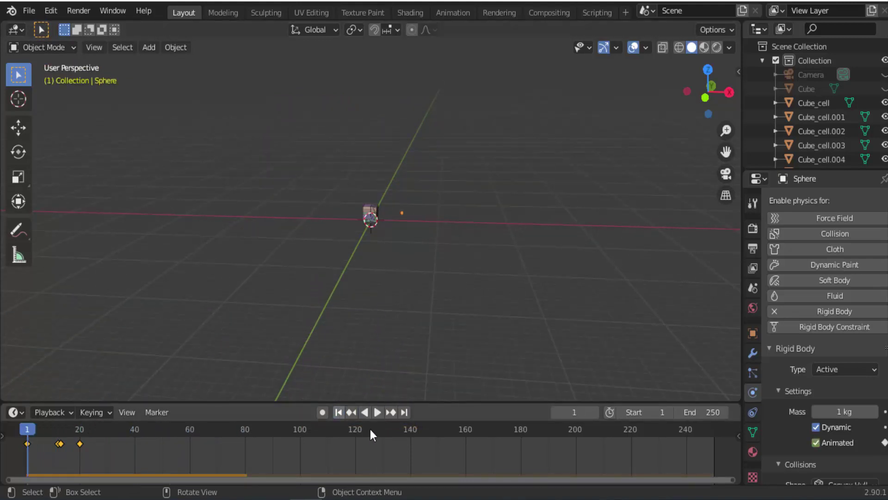
click(377, 413)
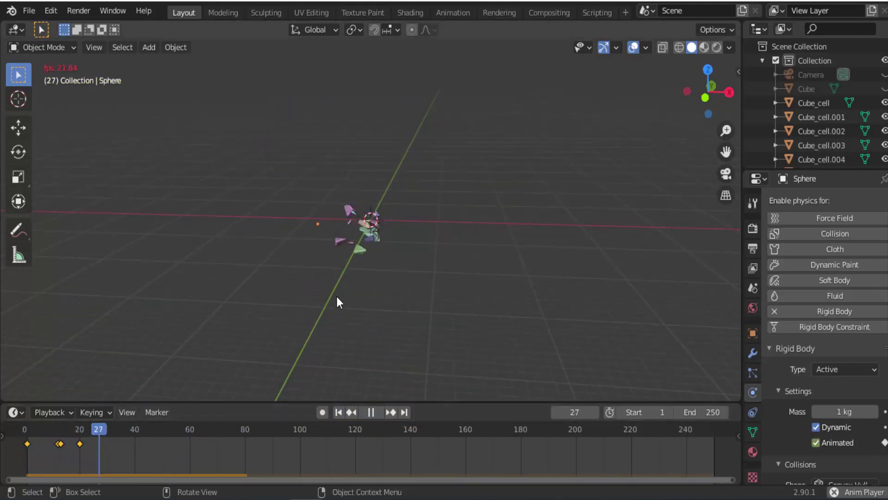
click(373, 411)
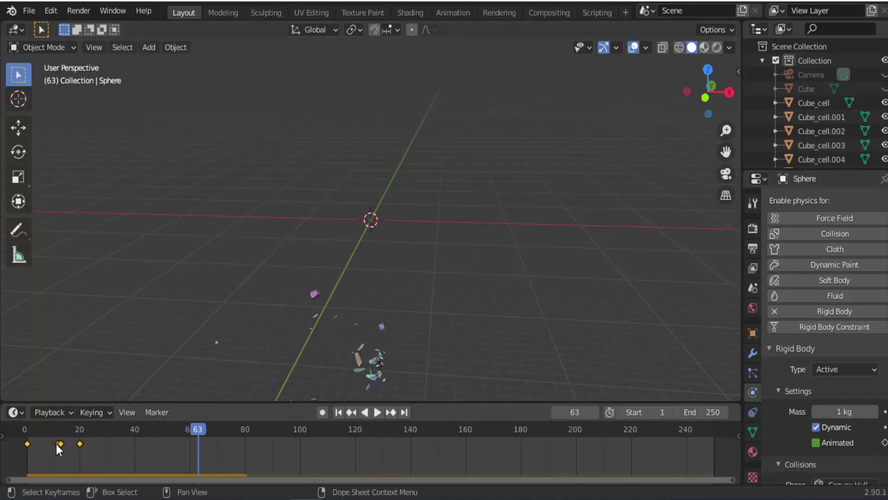
click(342, 412)
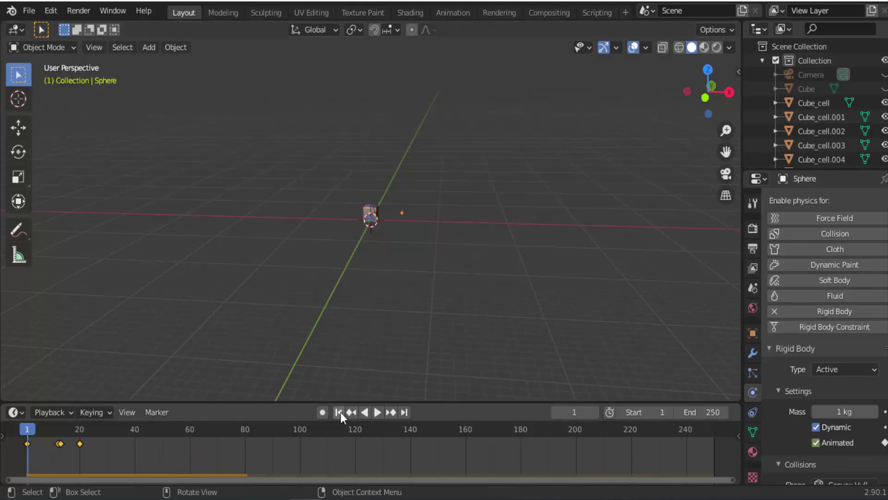
Step: Zoom and orbit the view to look down on the cube and sphere
scroll(417, 306, up, 7)
scroll(416, 260, up, 3)
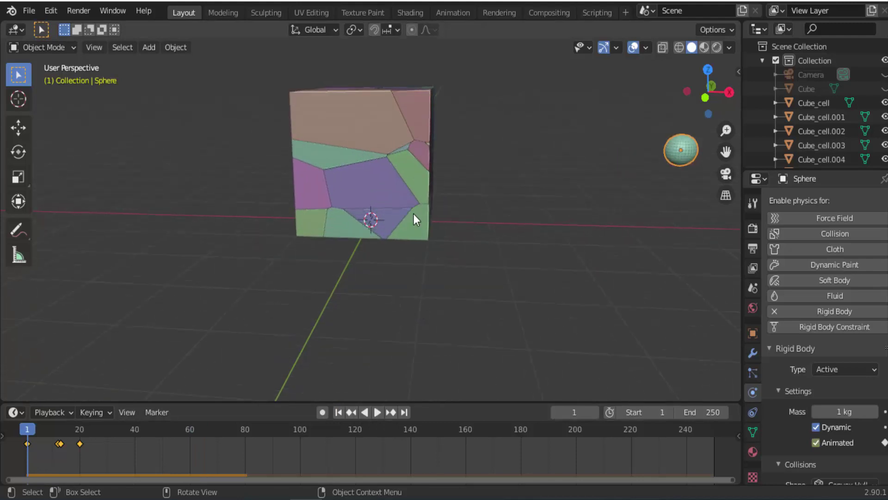
scroll(438, 252, down, 2)
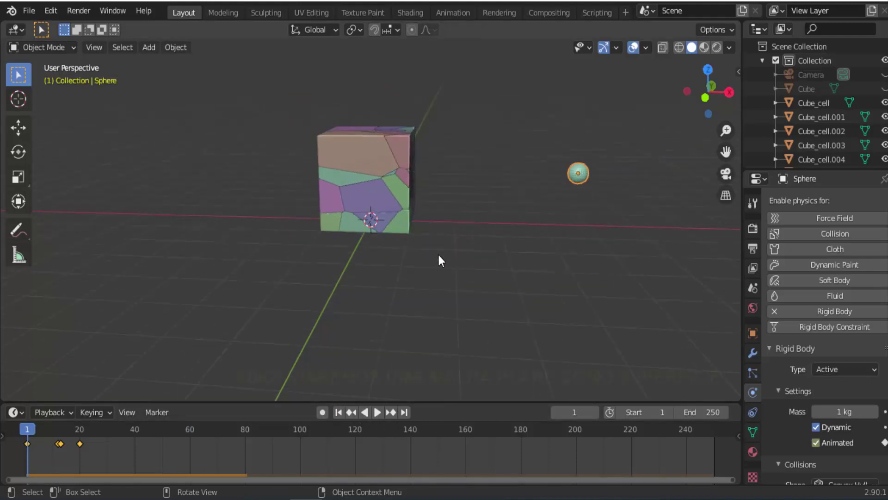
mouse_move(526, 257)
middle_down()
mouse_move(481, 272)
mouse_move(480, 263)
middle_up()
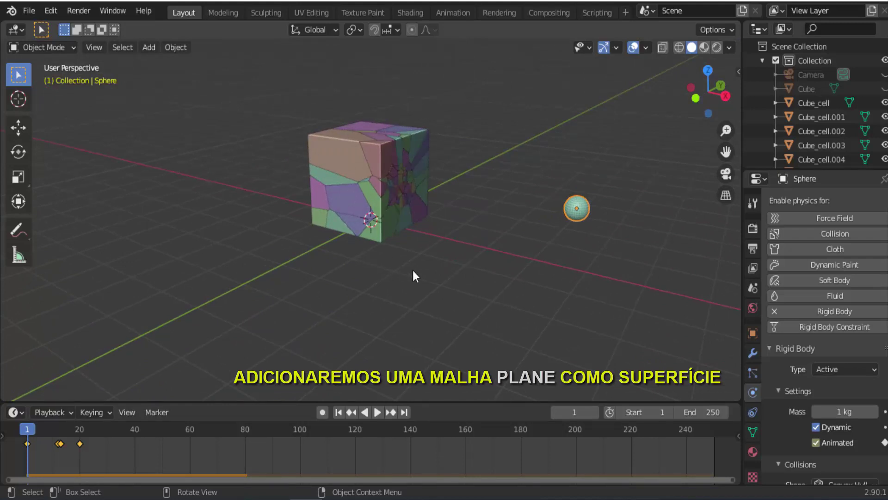
Step: Add a plane mesh and scale it up into a large ground under the cube
key(shift+a)
key(shift+a)
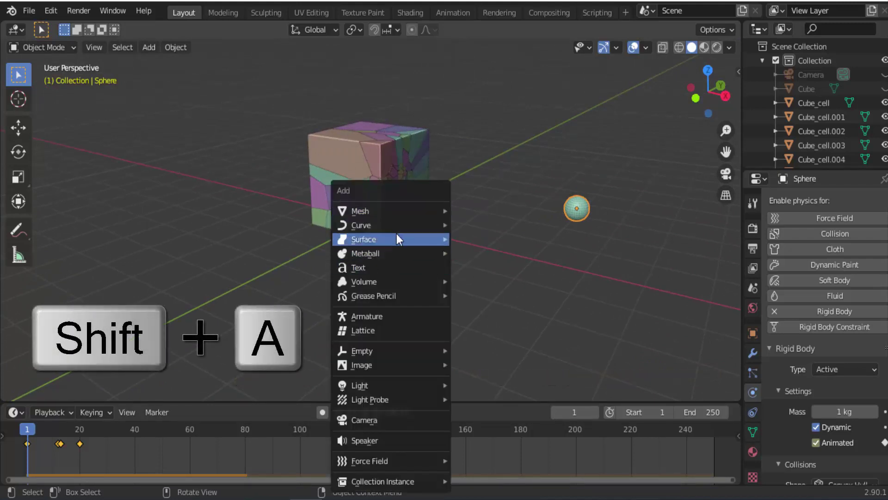
click(479, 213)
key(s)
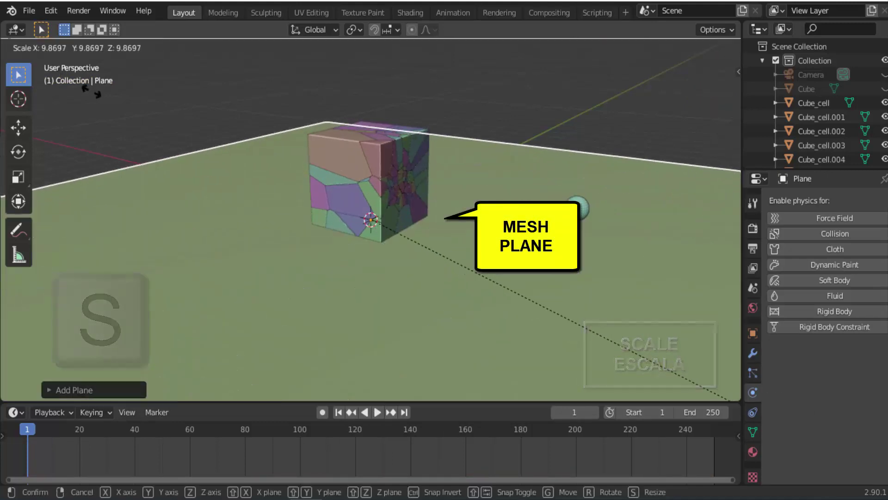
click(92, 91)
scroll(419, 241, down, 4)
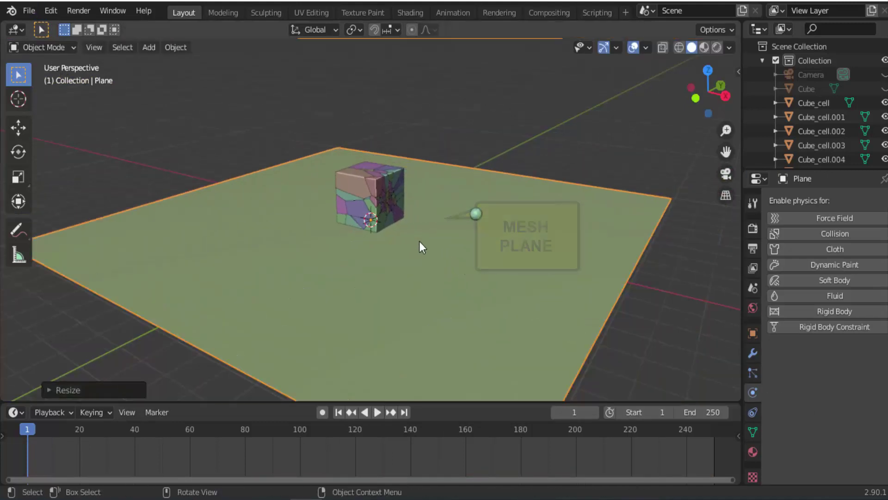
scroll(419, 240, down, 1)
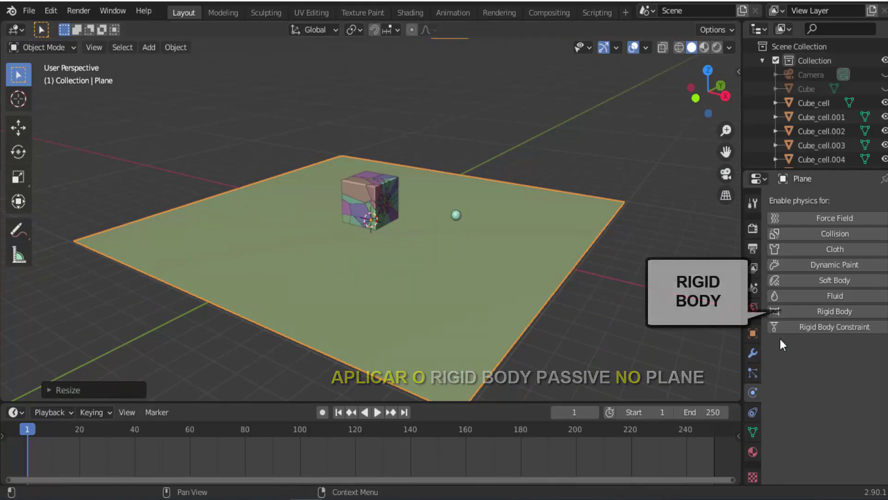
Step: Make the plane a Passive rigid body and play the shattering onto it
click(835, 311)
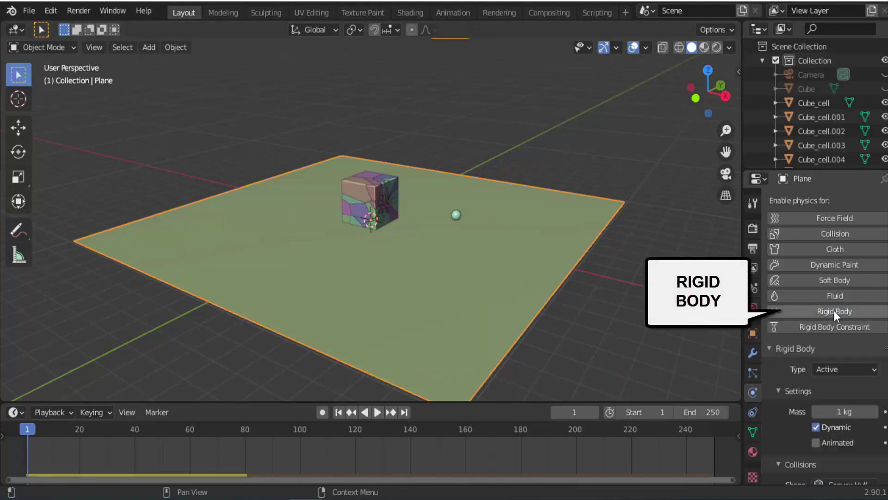
click(836, 369)
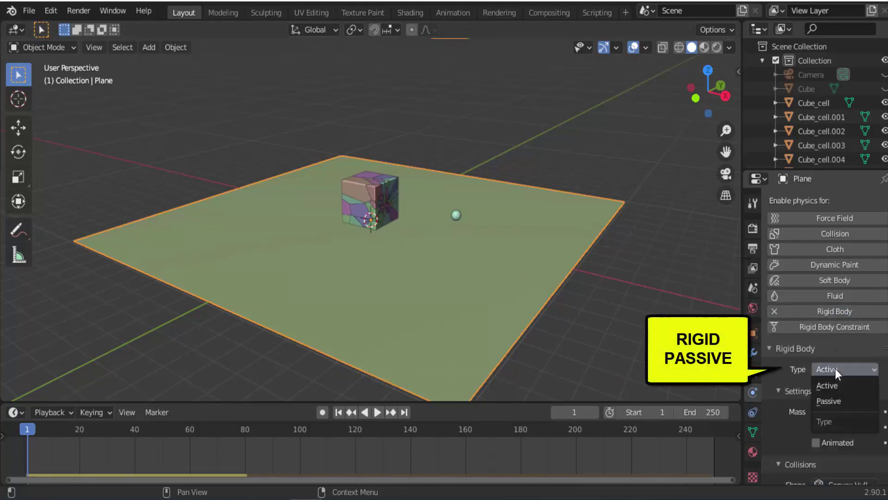
click(834, 398)
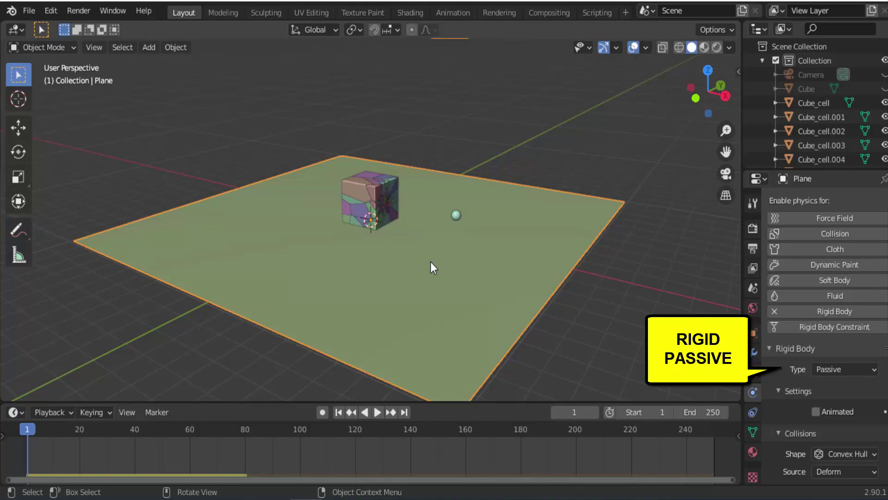
click(377, 413)
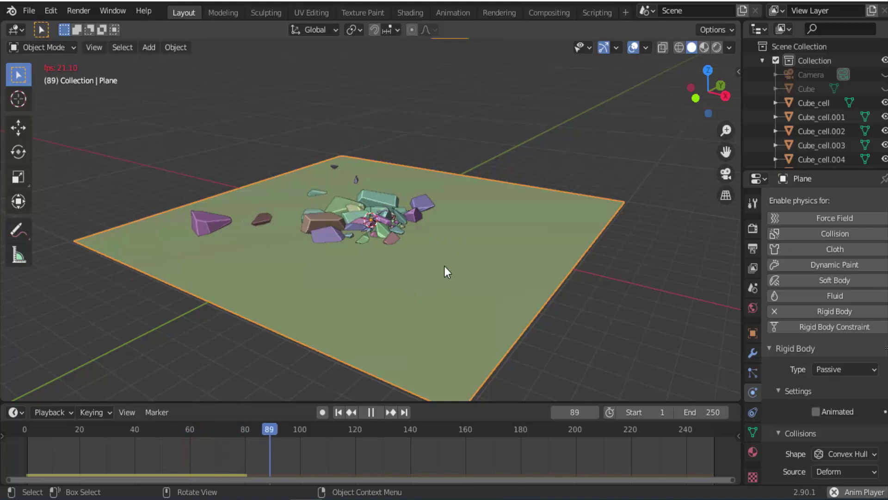
Step: Play the simulation from the start through all 250 frames, then return to frame 1
click(371, 412)
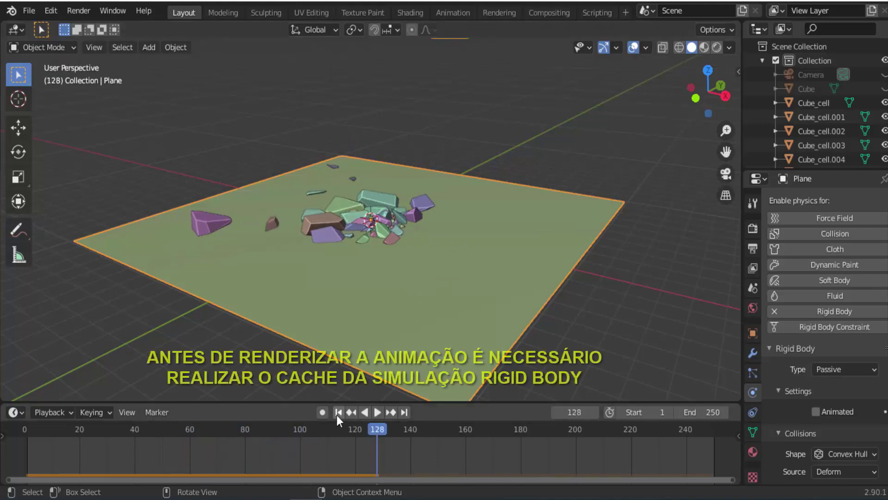
click(338, 413)
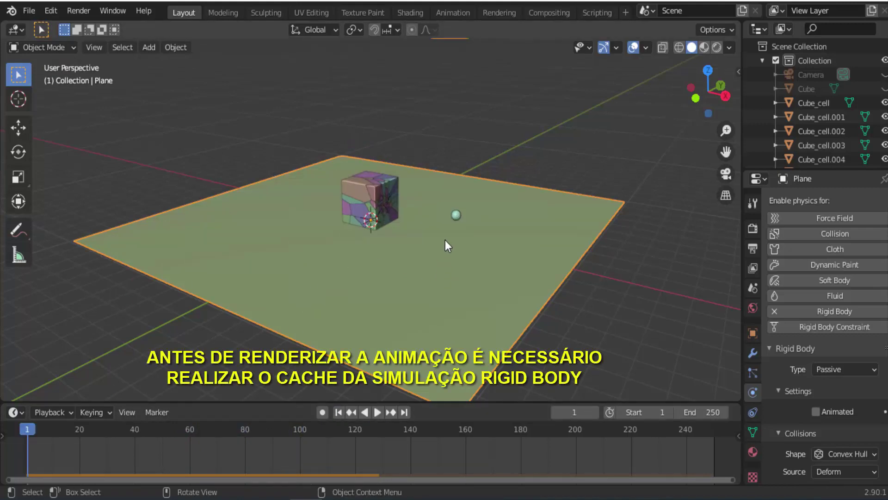
scroll(445, 240, down, 2)
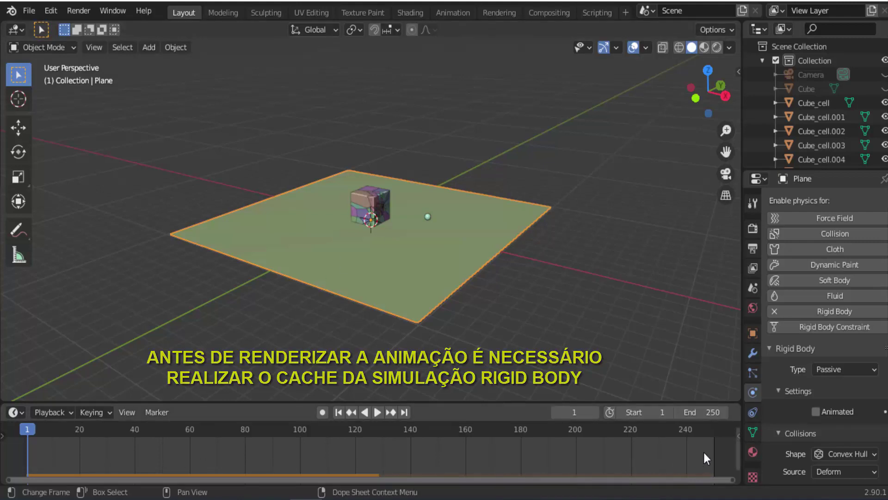
click(378, 413)
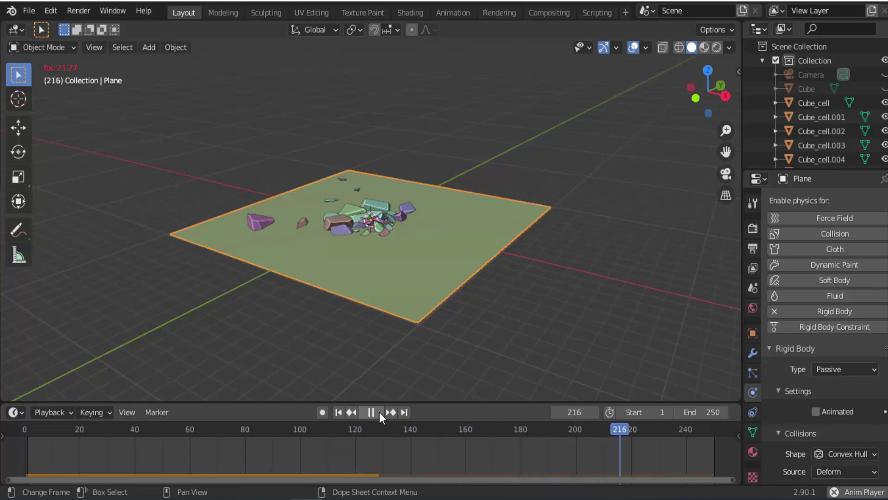
click(379, 412)
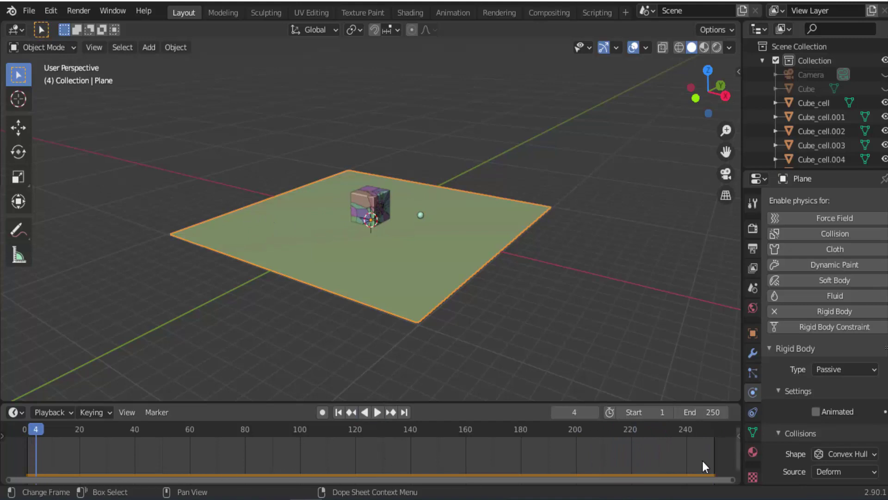
click(339, 412)
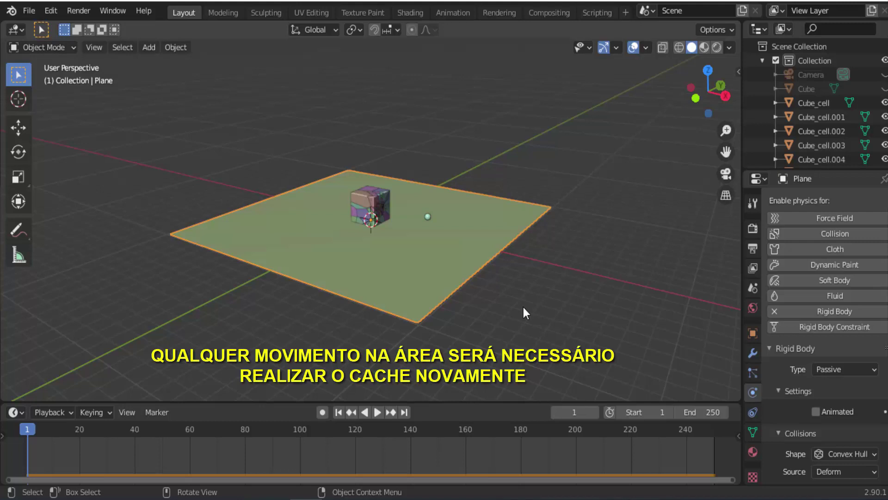
Step: Look through the scene camera and enable View Lock's Camera to View in the sidebar
middle_drag(538, 302, 507, 303)
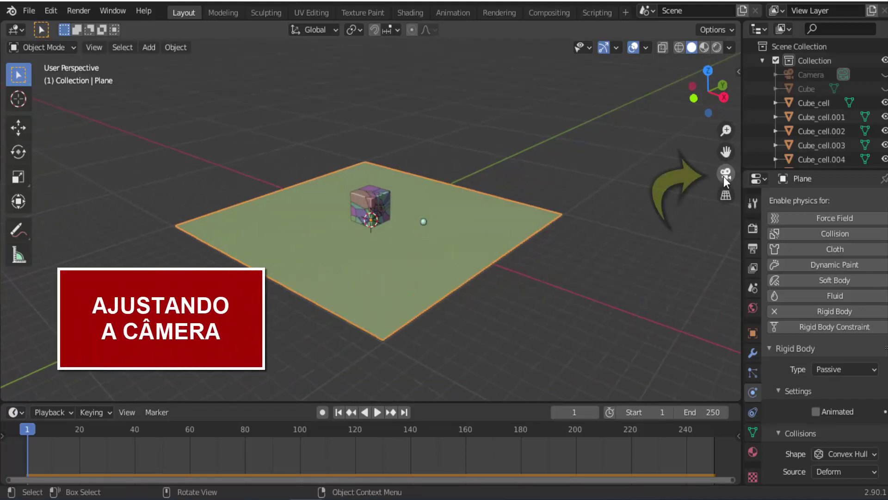
click(724, 176)
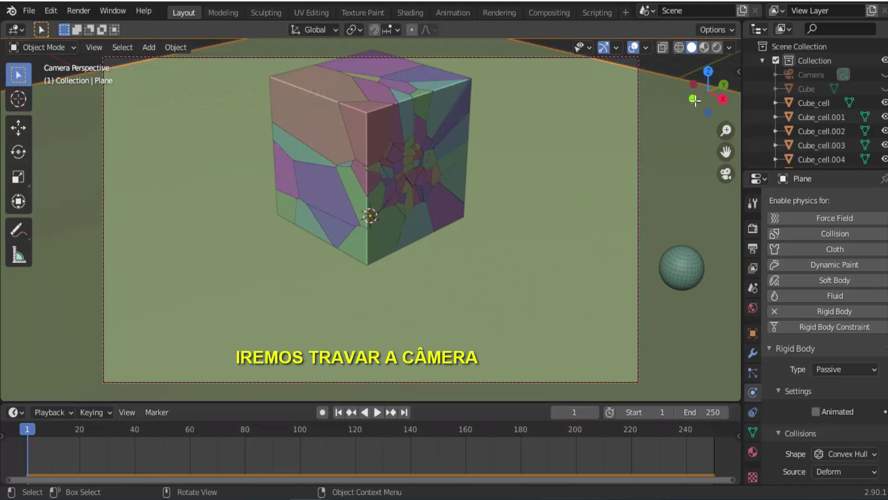
key(n)
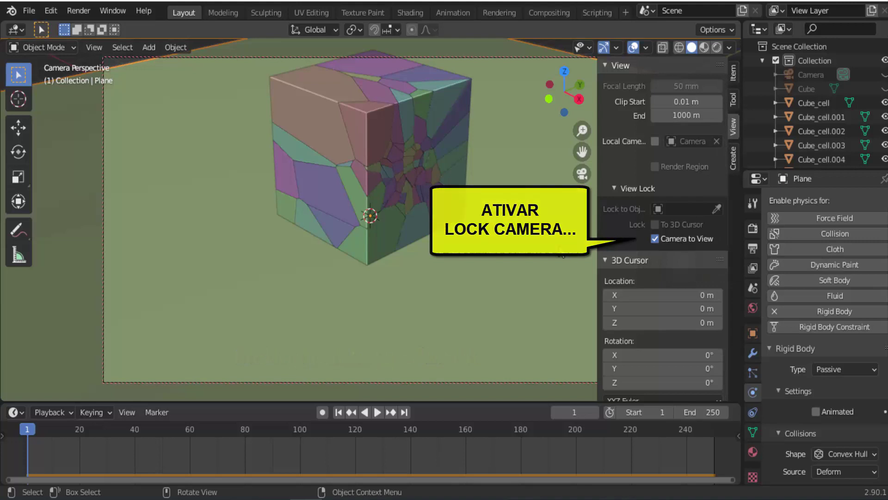
scroll(554, 246, down, 3)
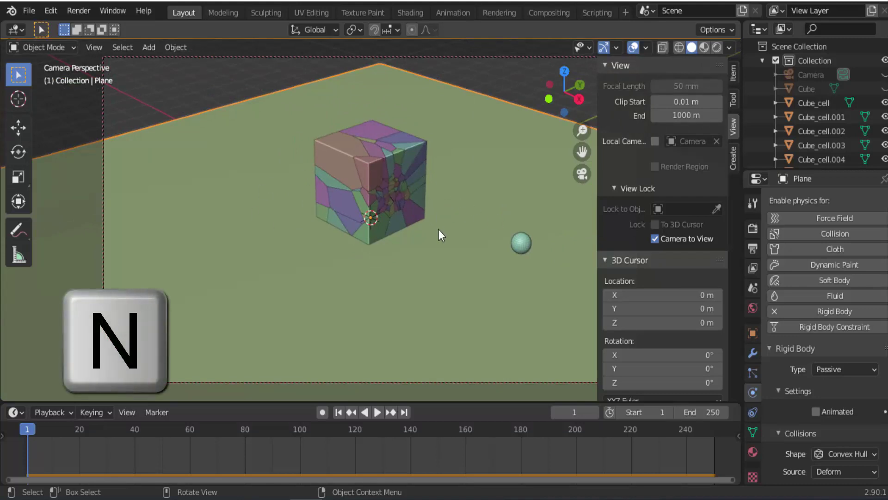
key(n)
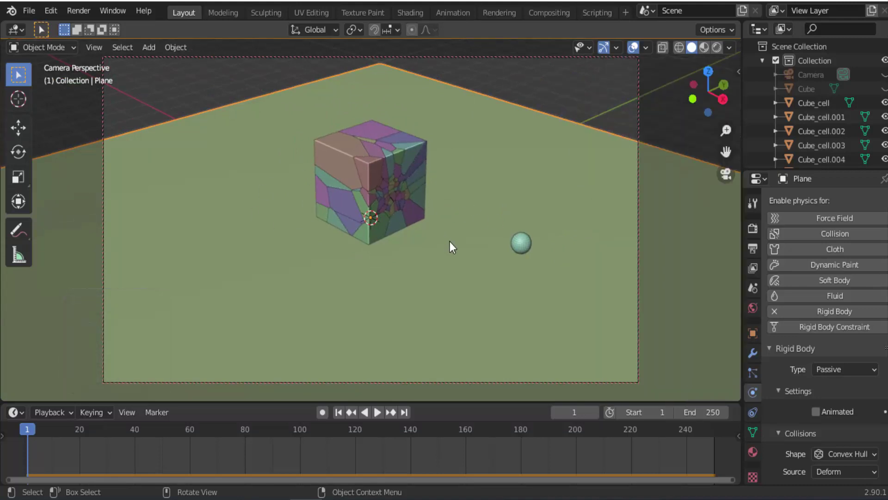
Step: Tilt, move closer and pan the locked camera to frame the cube and sphere
mouse_move(708, 93)
mouse_down()
mouse_move(708, 79)
mouse_move(715, 141)
mouse_up()
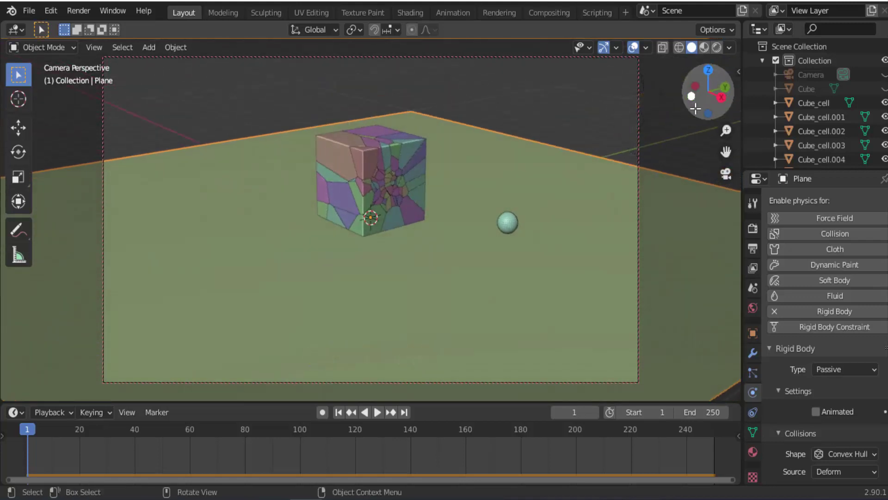
mouse_move(726, 131)
mouse_down()
mouse_move(726, 111)
mouse_move(733, 189)
mouse_up()
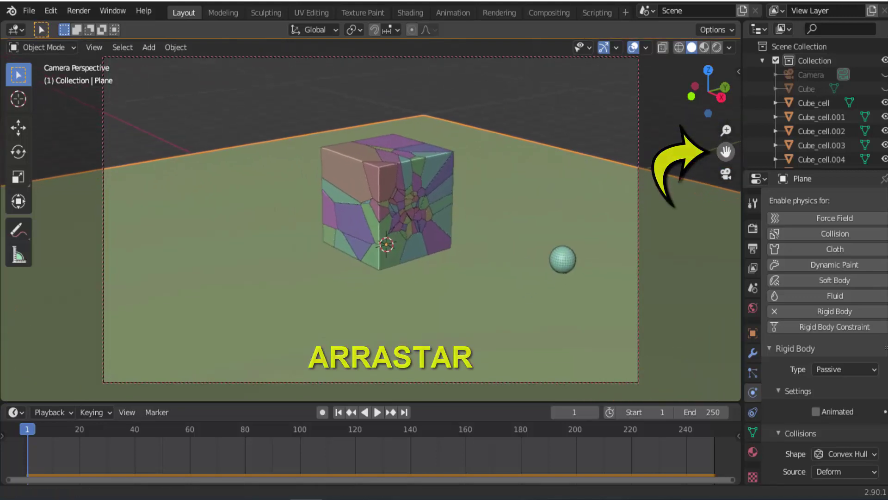
drag(726, 152, 690, 156)
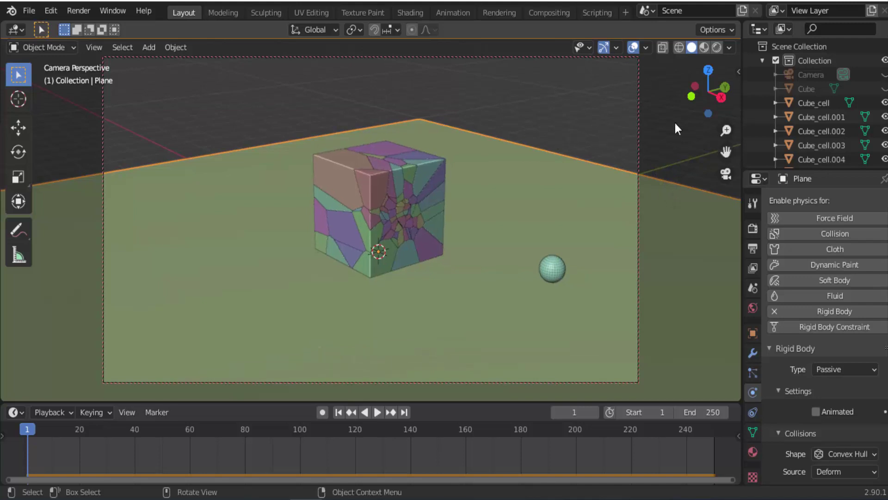
Step: Select the Camera, drag its rotation to about 70.8°, -0.2°, 49°, and play the animation through it
click(738, 71)
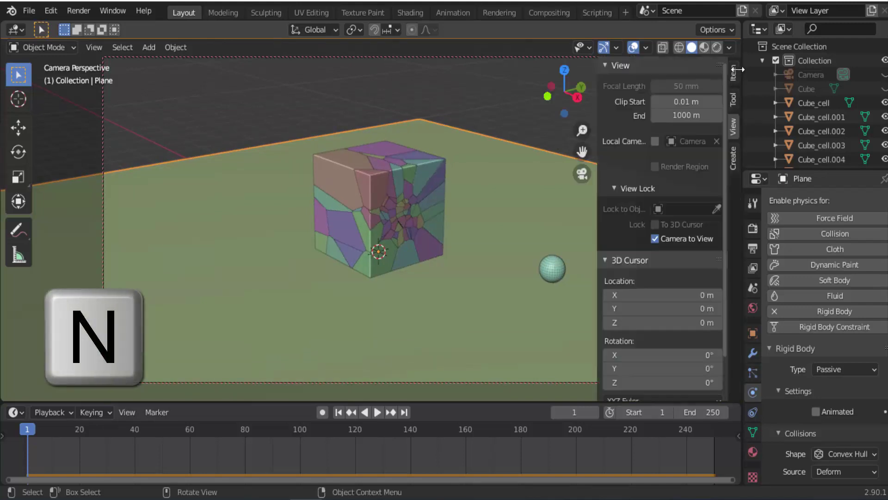
click(734, 72)
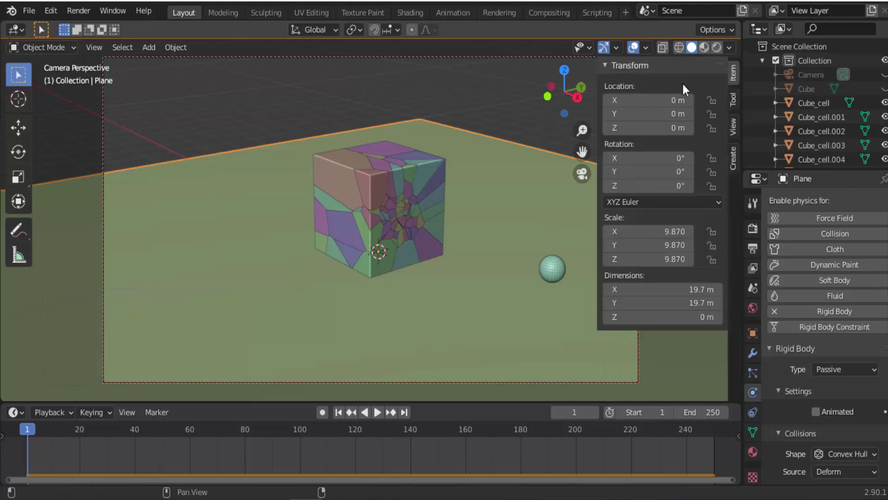
shift+click(487, 184)
click(345, 56)
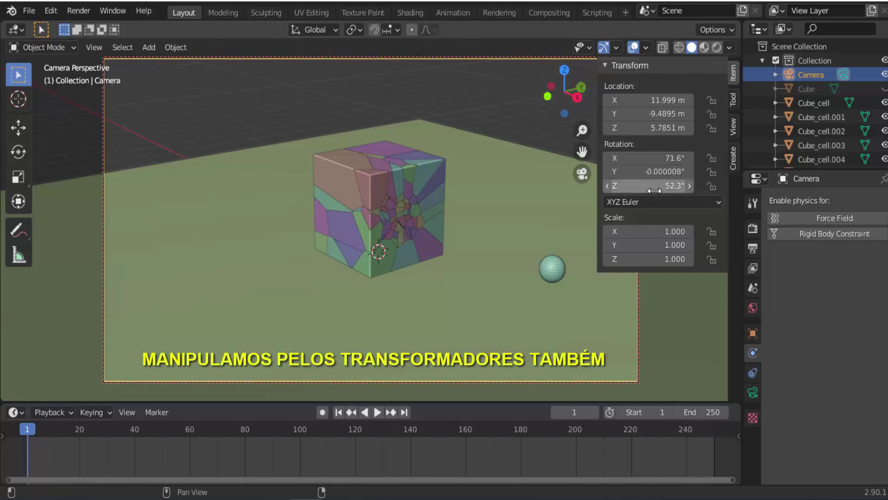
mouse_move(657, 185)
mouse_down()
mouse_move(680, 185)
mouse_move(648, 186)
mouse_move(620, 171)
mouse_move(653, 172)
mouse_move(640, 158)
mouse_up()
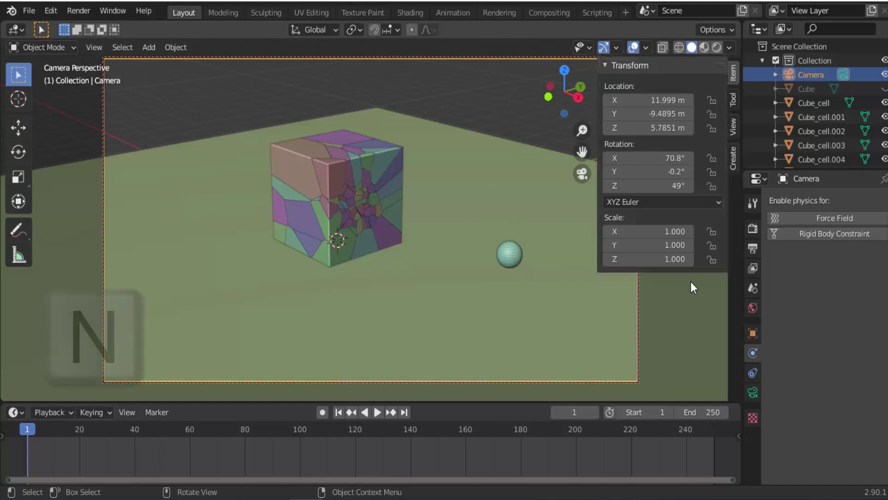
key(n)
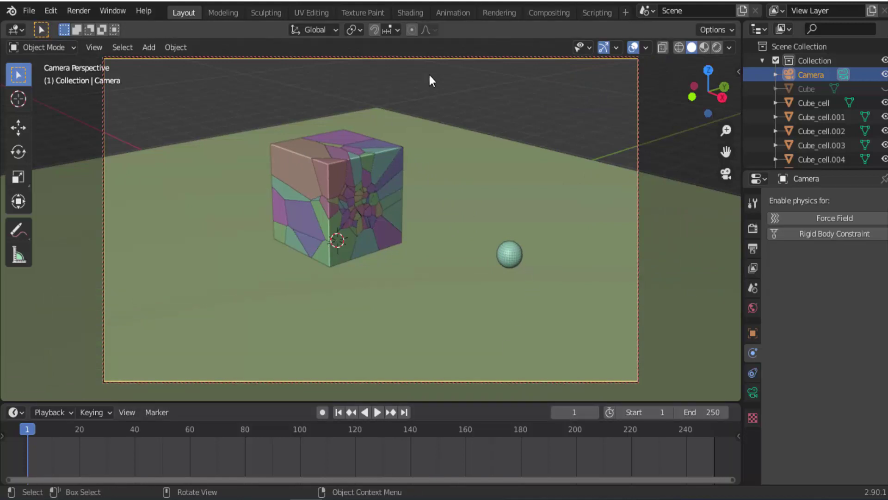
click(378, 412)
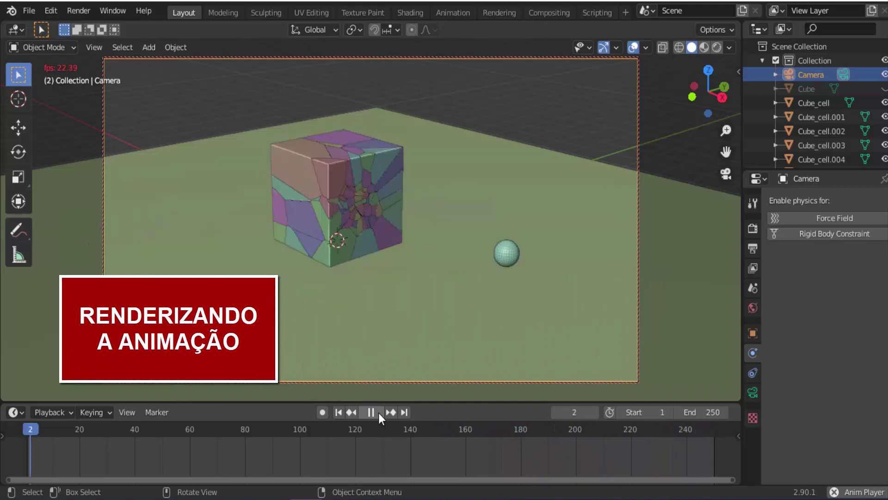
Step: Stop playback, switch rendering to Eevee with 20 samples, and show the 1280×720 output at 50%
key(Escape)
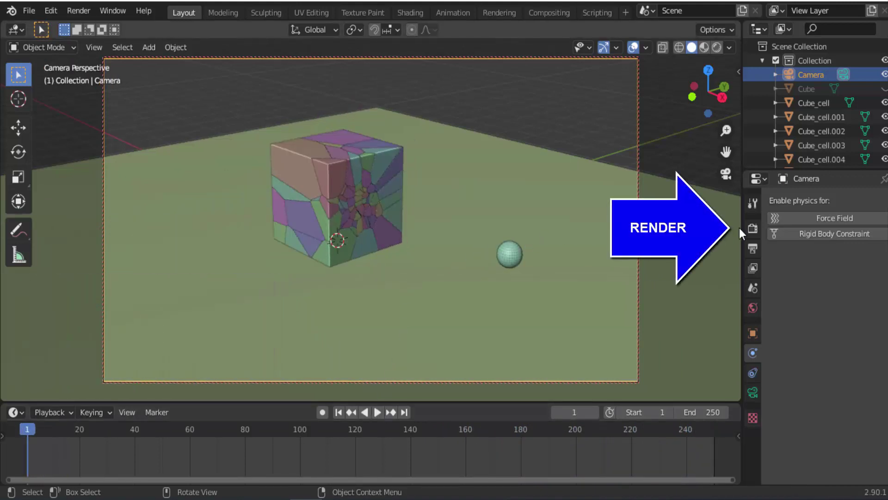
click(753, 228)
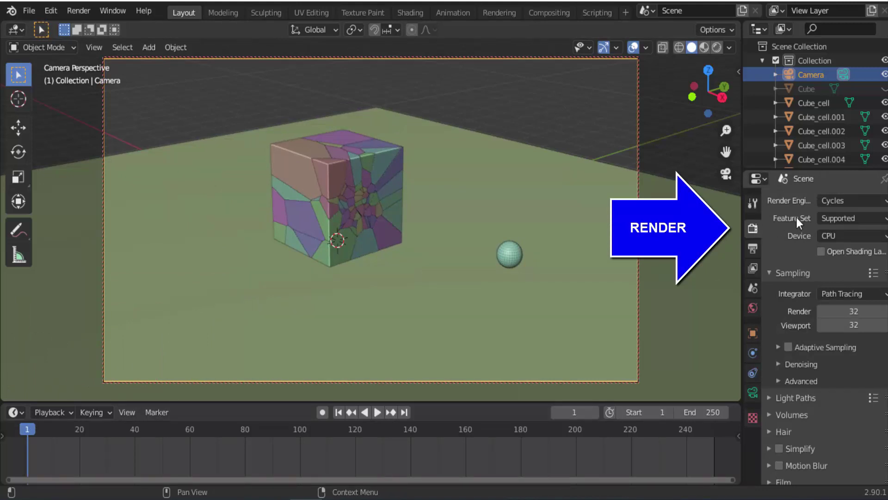
click(829, 202)
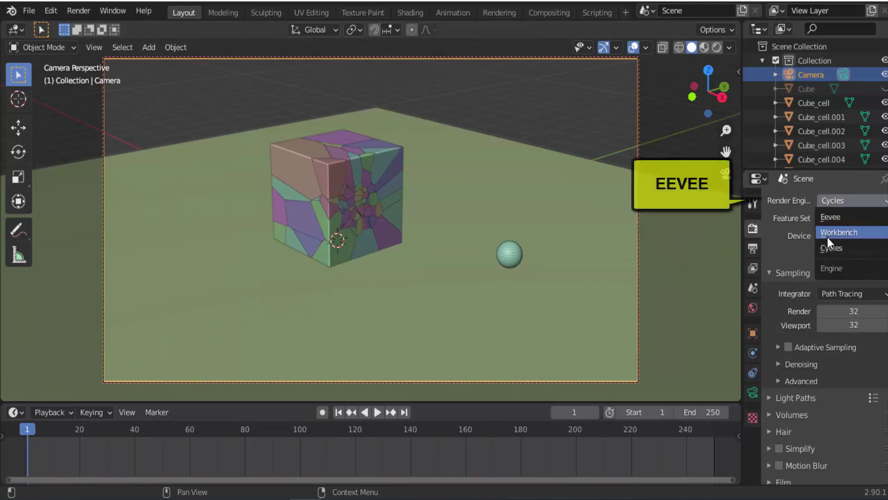
click(830, 217)
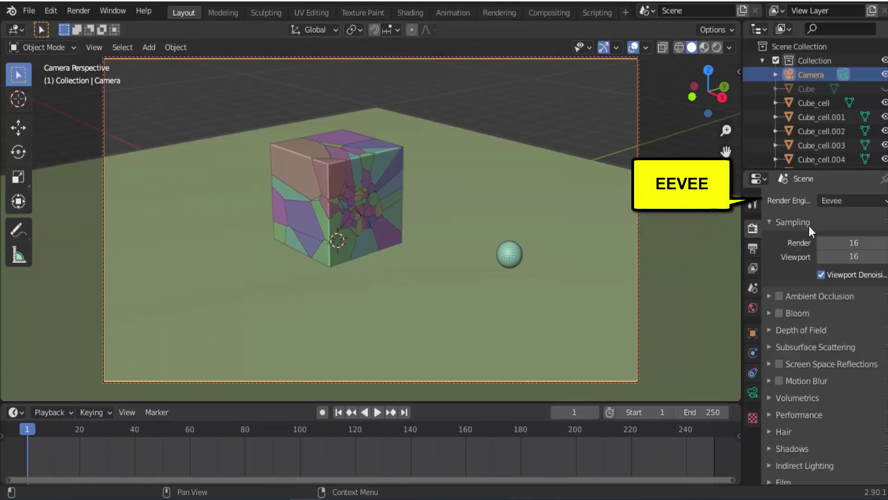
click(828, 242)
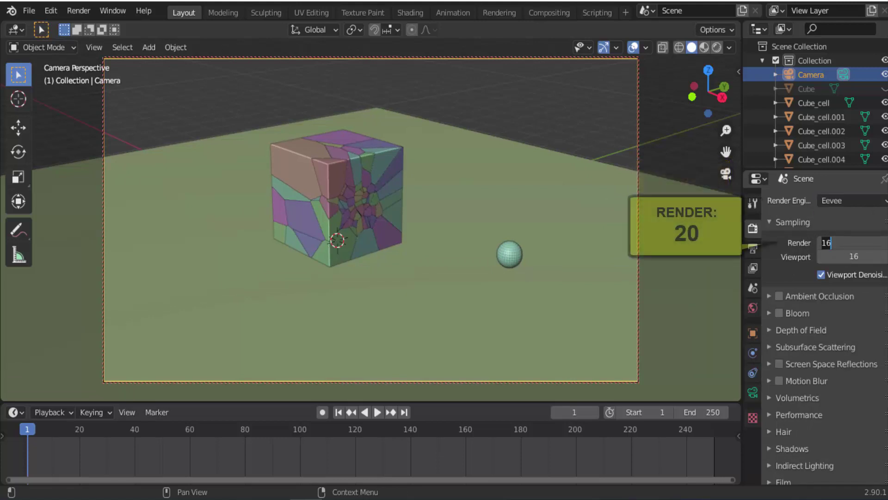
text(20)
key(Return)
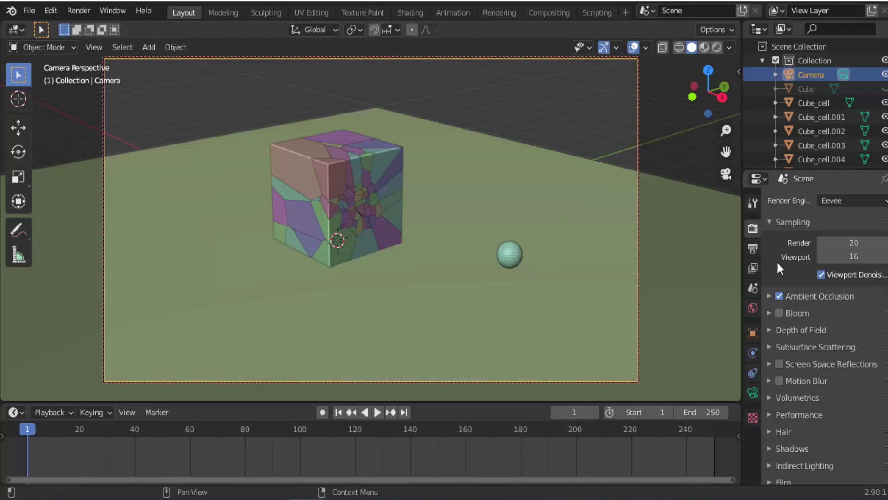
click(754, 249)
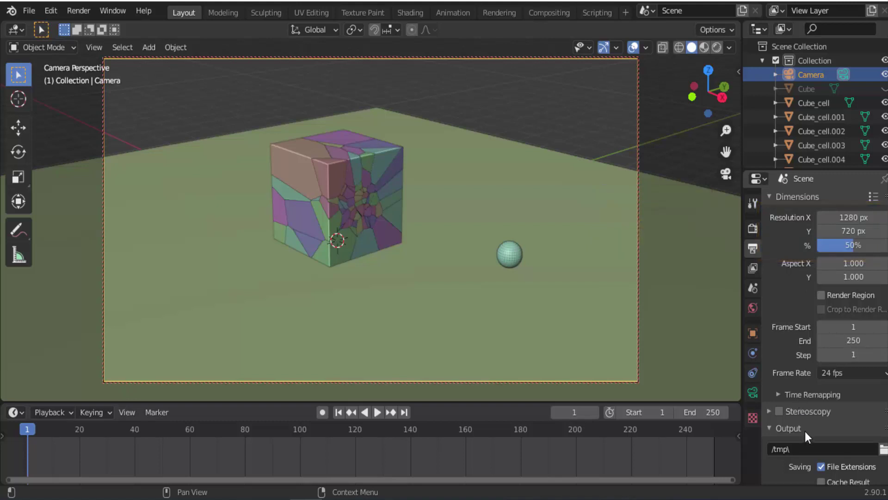
Step: Change the render output path to /tmp\teste for the AVI JPEG file
scroll(805, 429, down, 1)
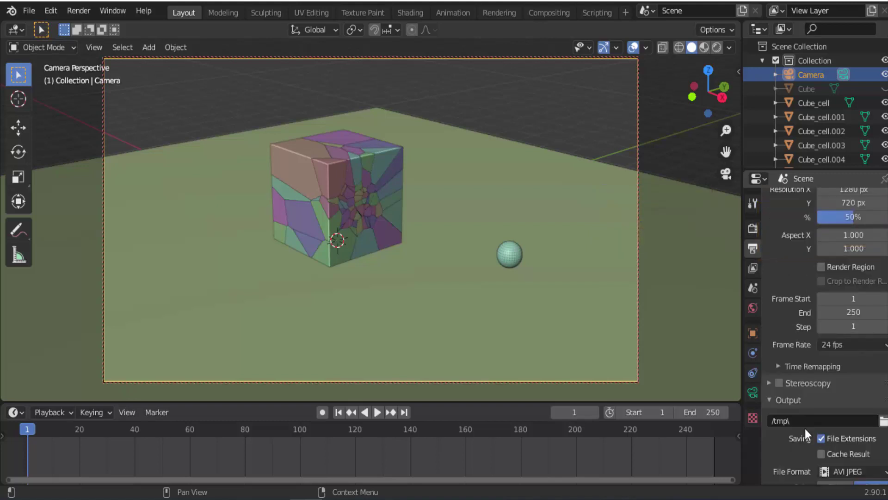
scroll(805, 429, down, 3)
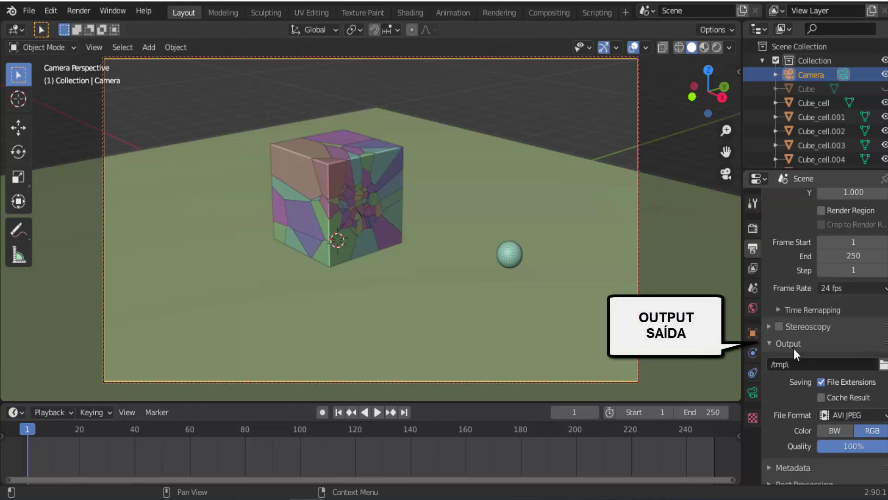
click(802, 364)
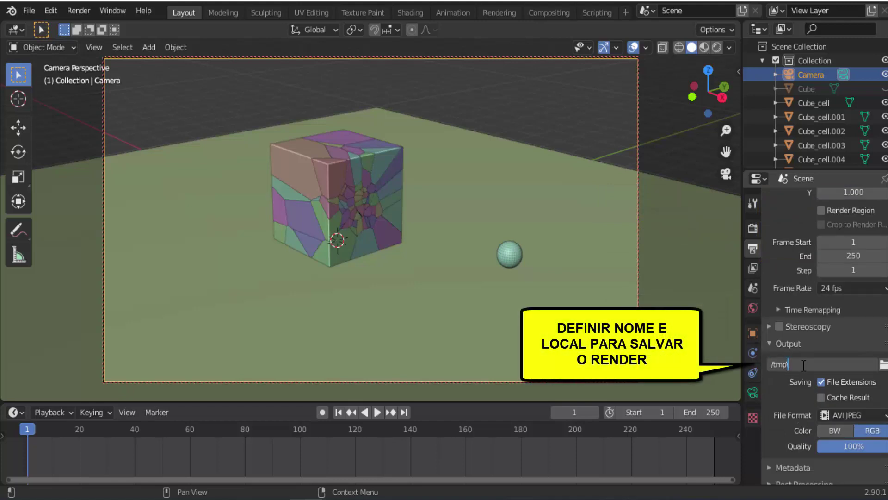
text(tes)
text(te)
key(Return)
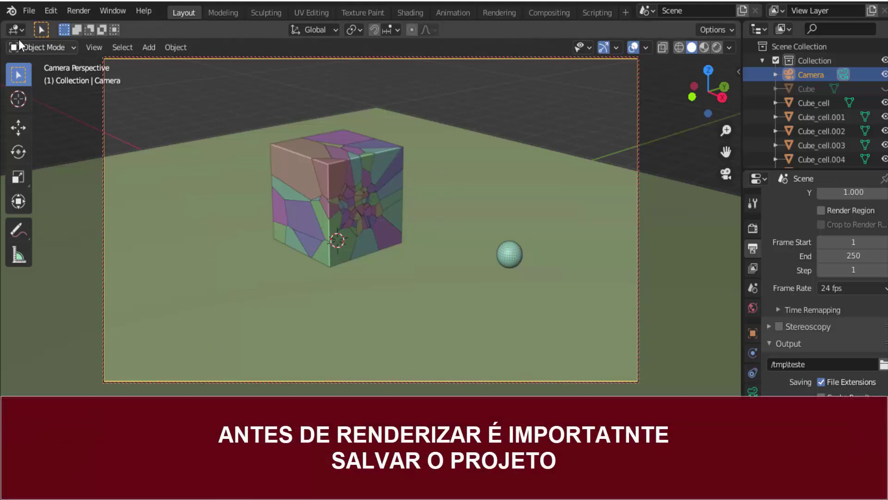
click(31, 12)
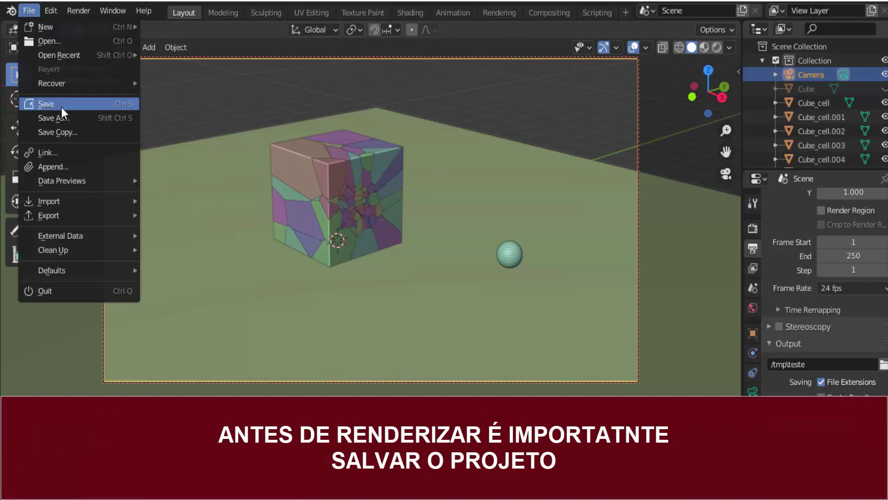
click(57, 117)
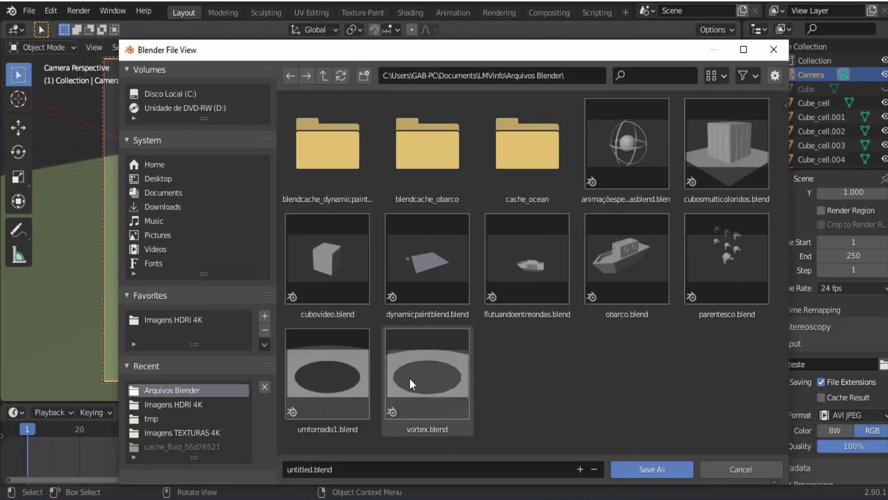
click(740, 468)
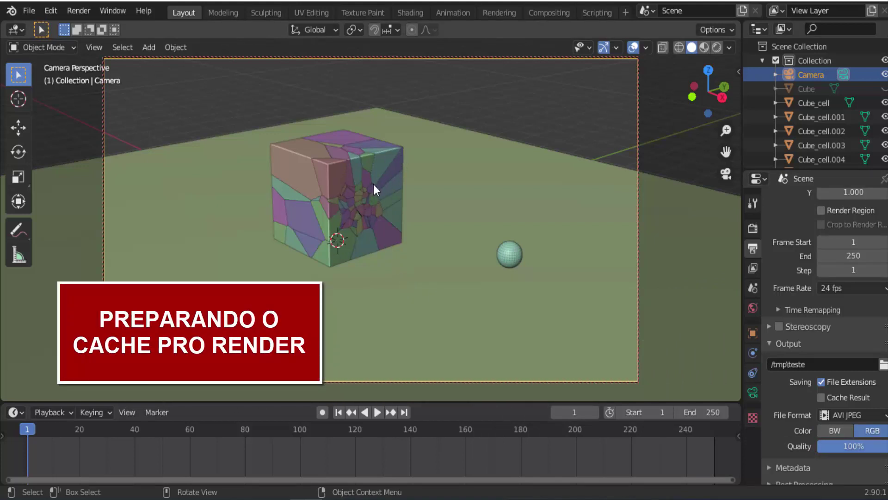
Step: Bake the Rigid Body World cache for frames 1–250, play the shattering, and rewind to frame 1
scroll(780, 356, up, 5)
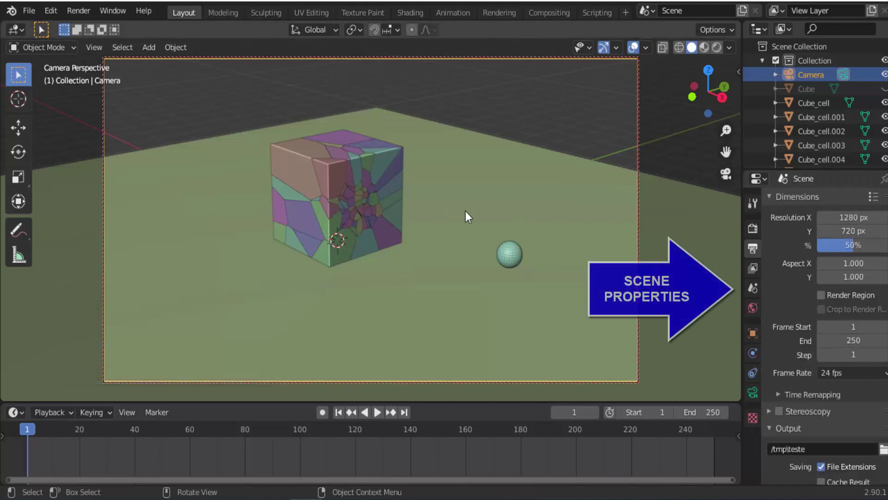
click(756, 284)
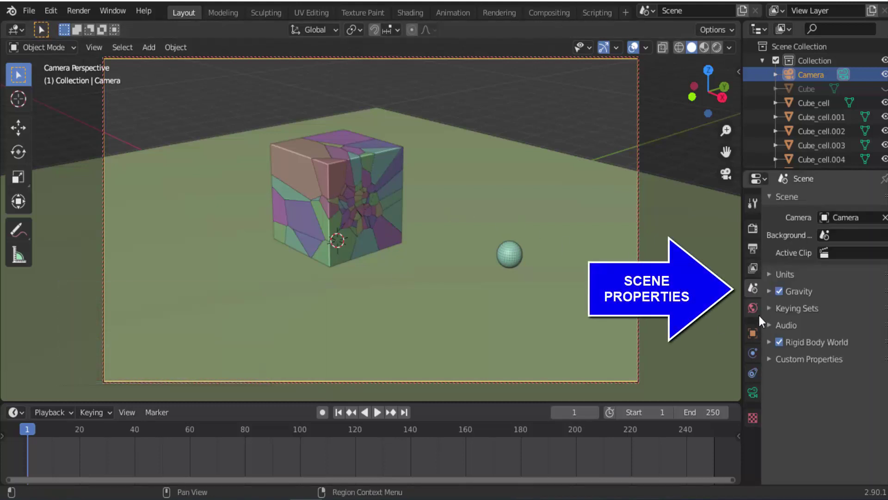
click(769, 342)
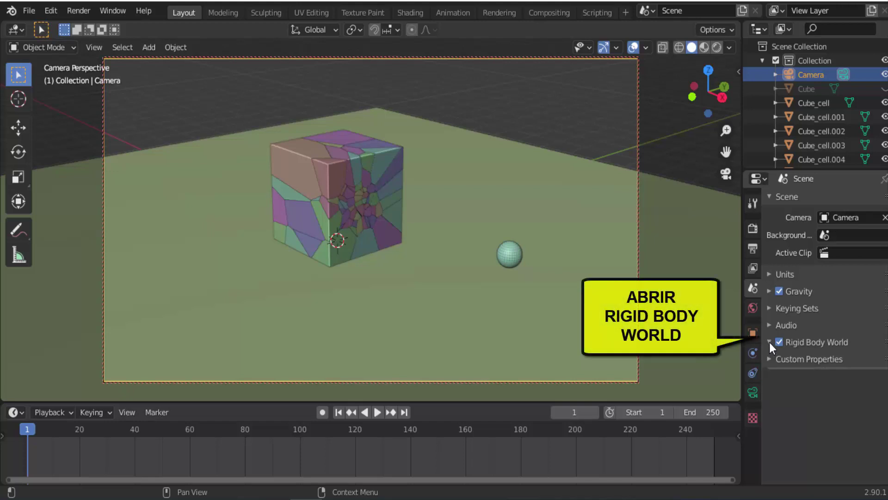
scroll(773, 354, down, 2)
scroll(775, 359, down, 2)
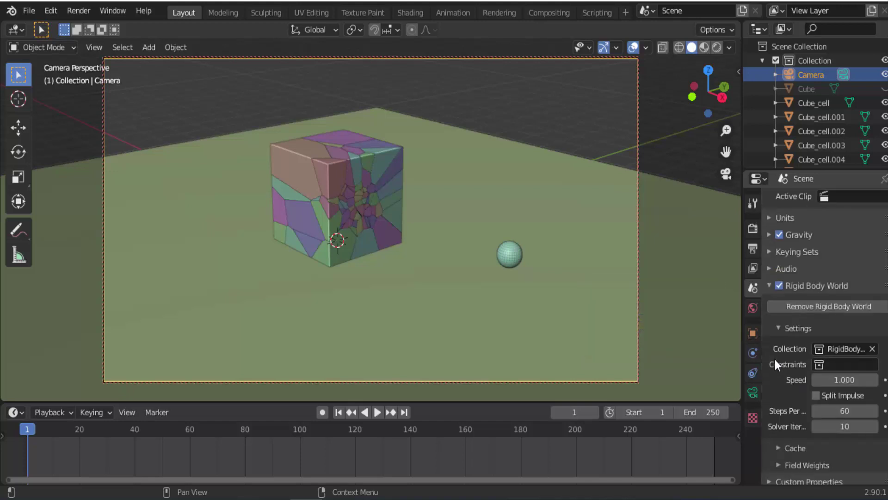
click(781, 443)
scroll(780, 440, down, 5)
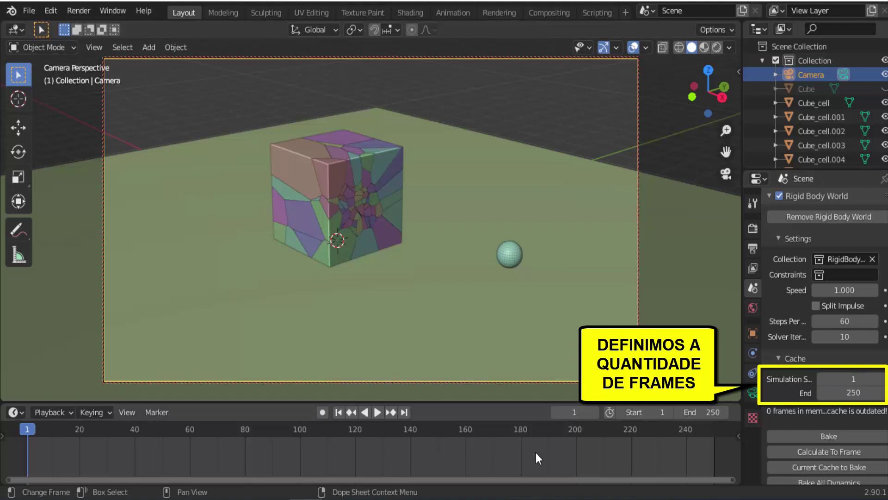
click(832, 435)
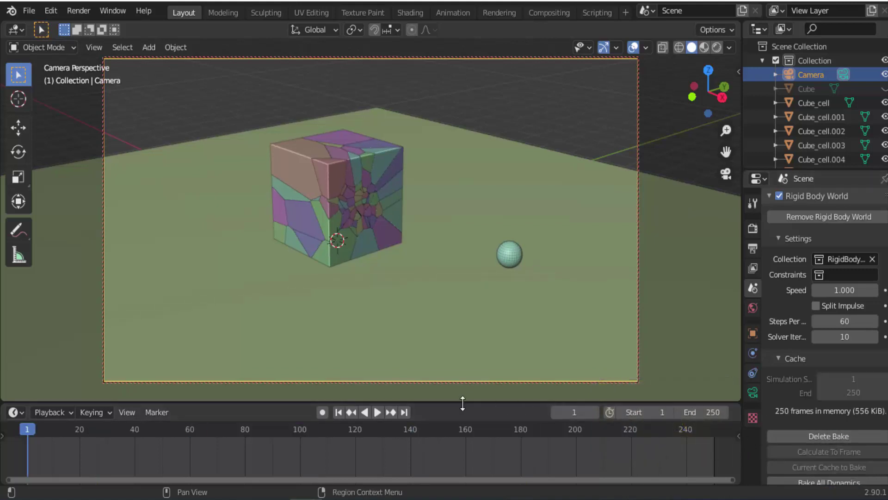
click(382, 412)
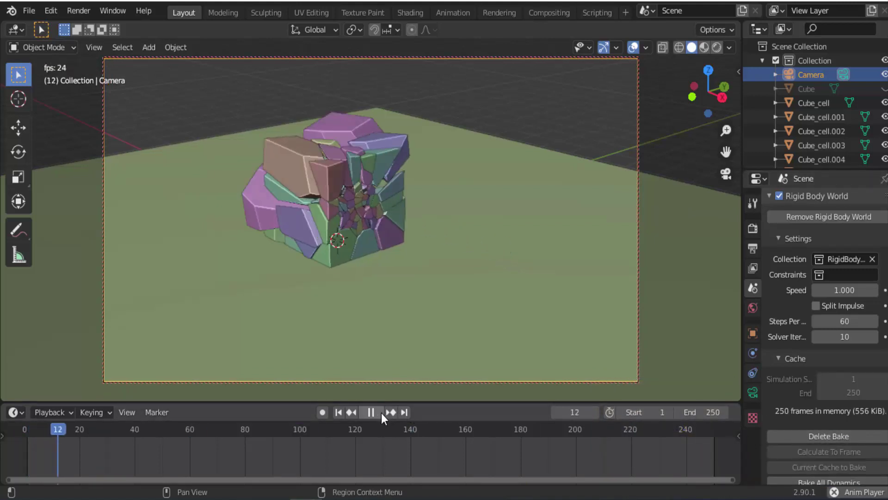
click(339, 413)
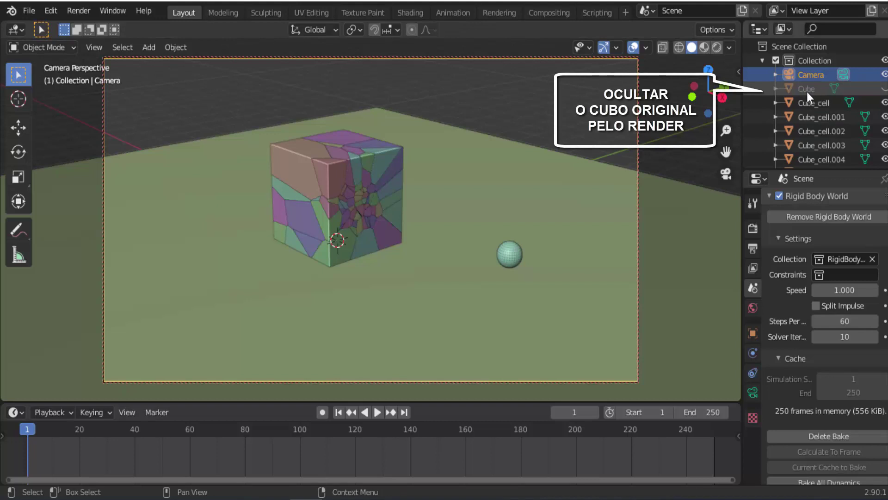
Step: Show the Outliner's render toggles and turn off rendering for the original Cube
click(871, 30)
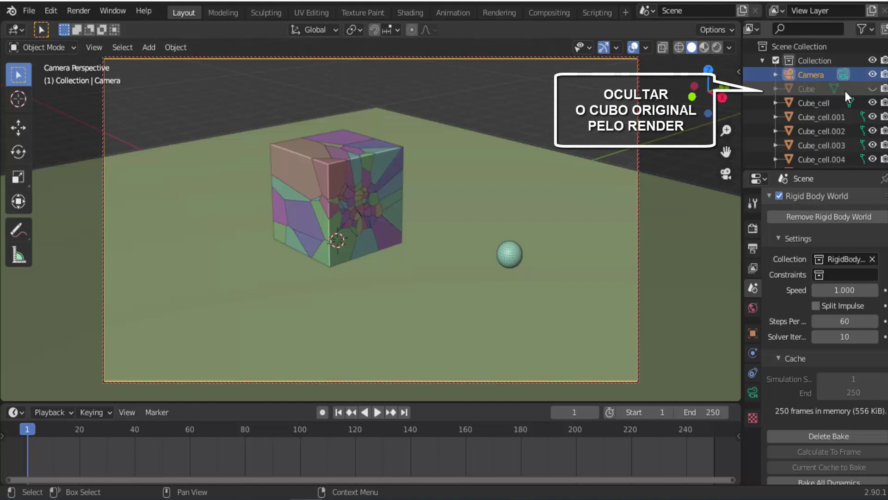
click(884, 89)
Step: Render all 250 frames of the animation with Render Animation
click(79, 11)
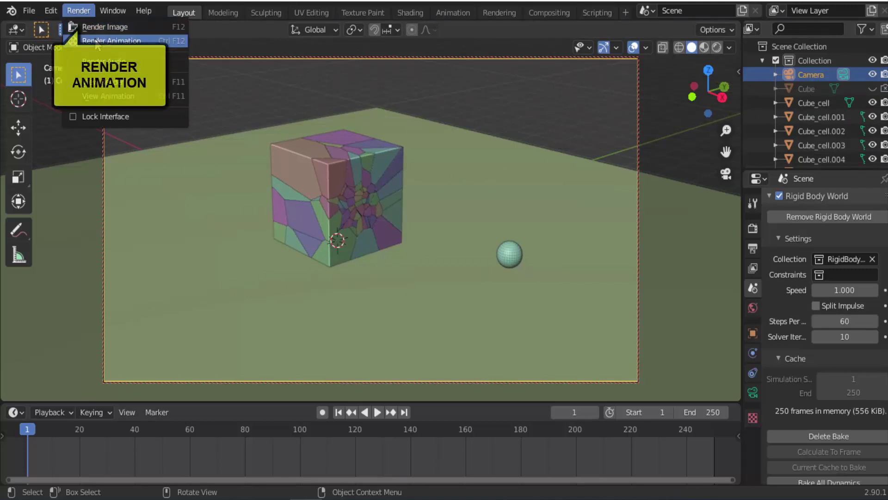
click(111, 41)
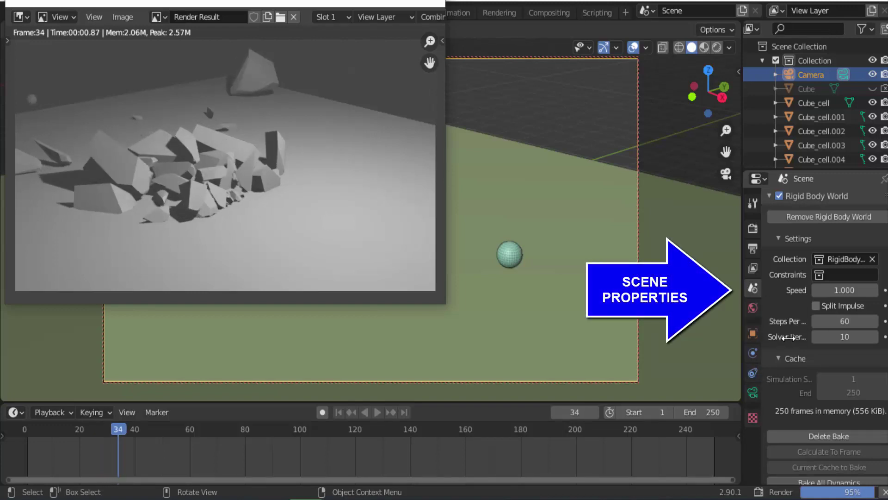
scroll(778, 290, up, 5)
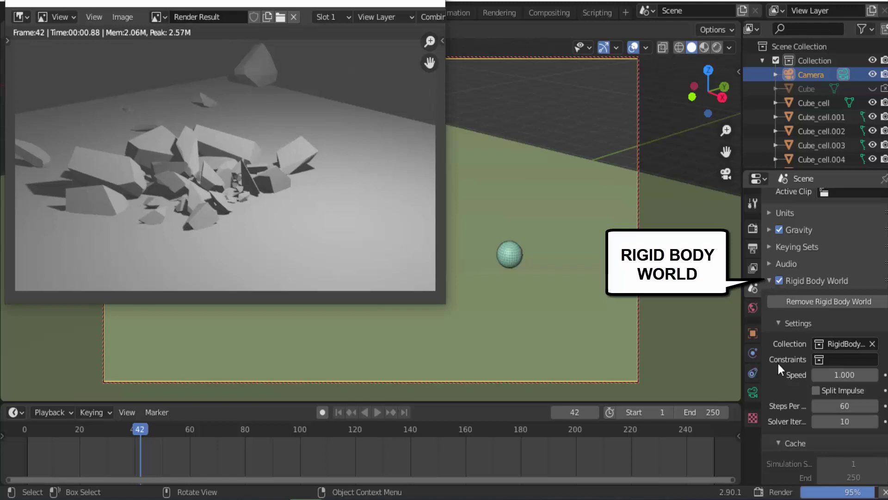
scroll(778, 427, down, 5)
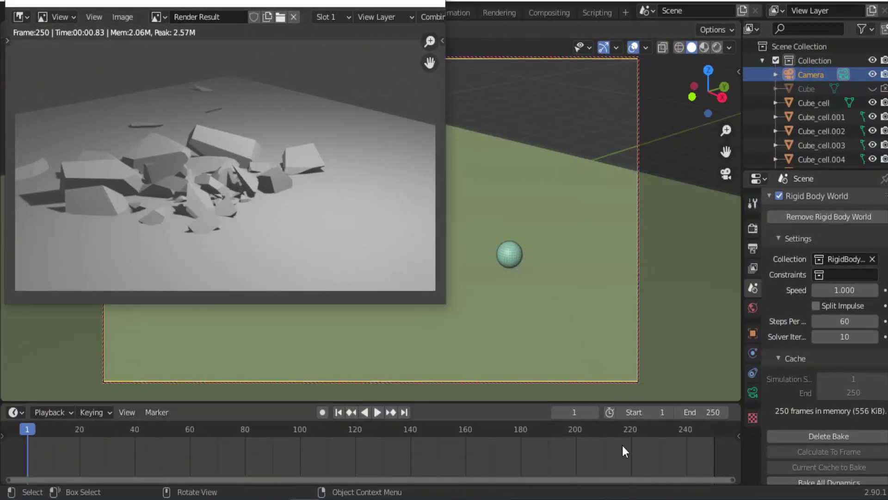
Step: Close the render result, play back teste0001-0250.avi, and close the player
click(437, 4)
click(87, 9)
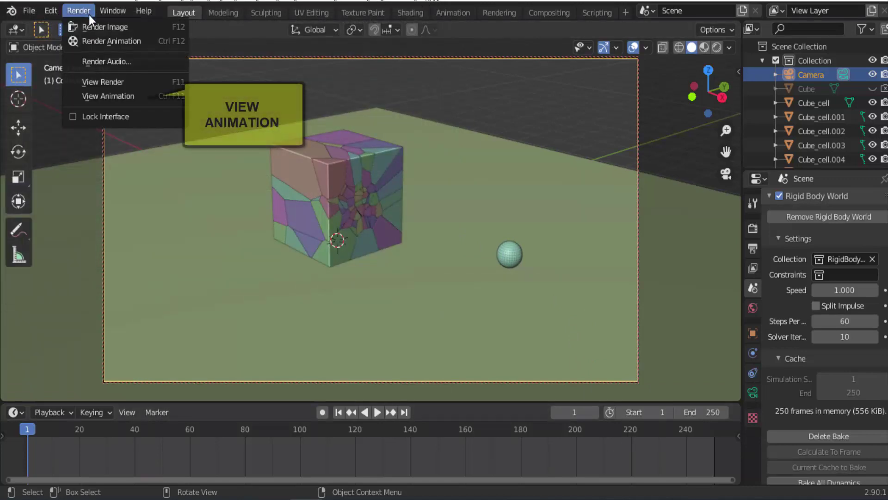
click(115, 101)
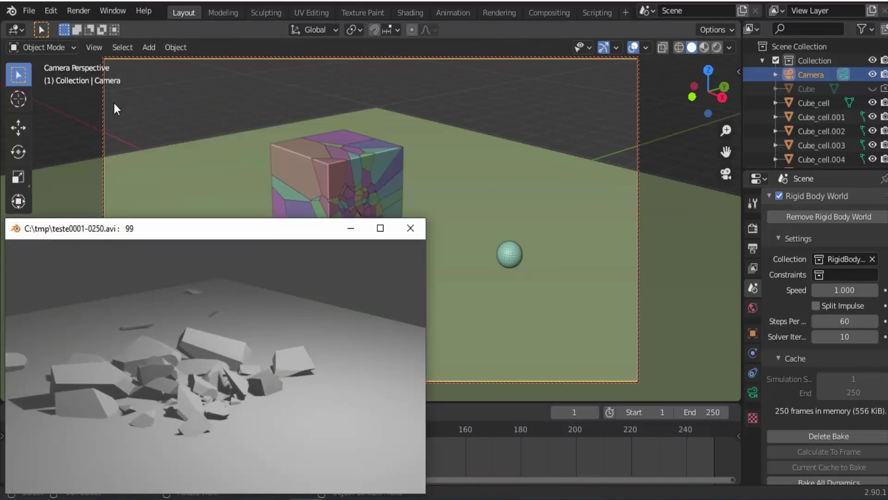
click(410, 226)
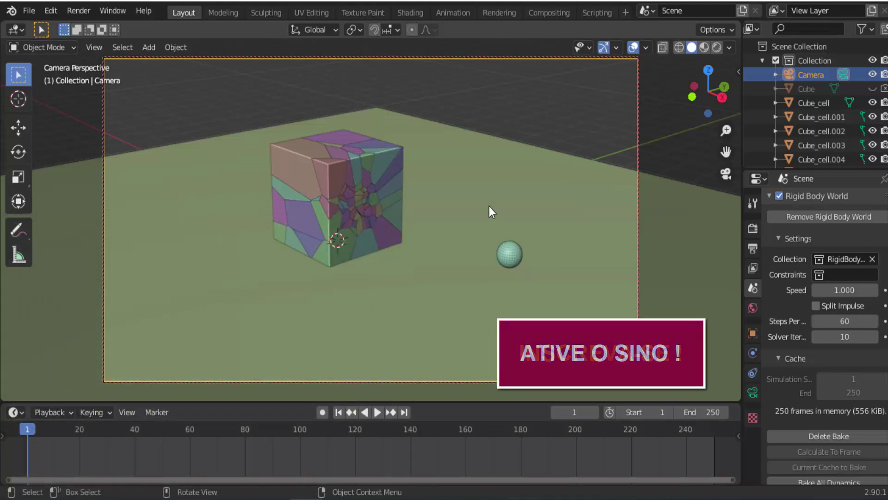